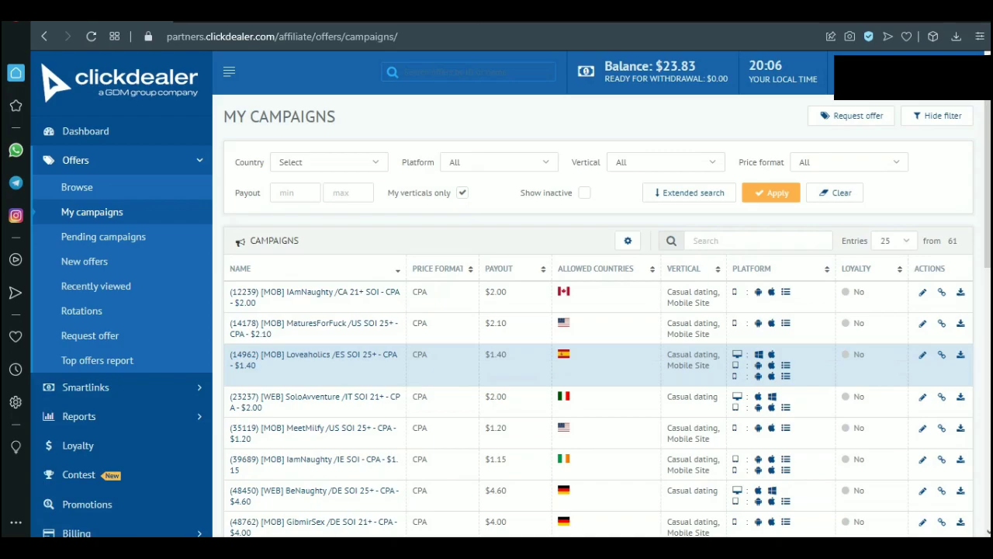
Look through the My campaigns list, examining each campaign's payout, allowed countries, vertical and platforms
scroll(598, 334, down, 2)
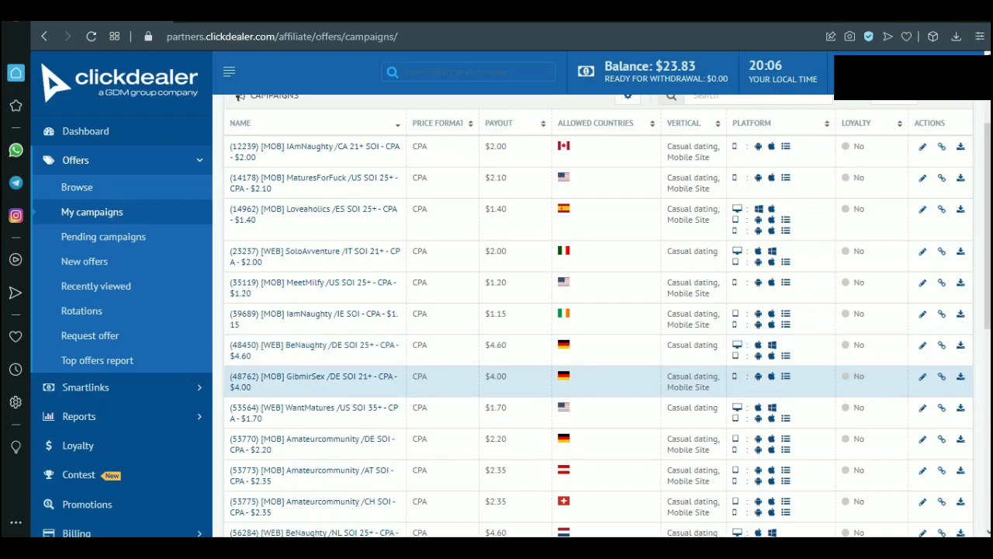
scroll(598, 364, down, 2)
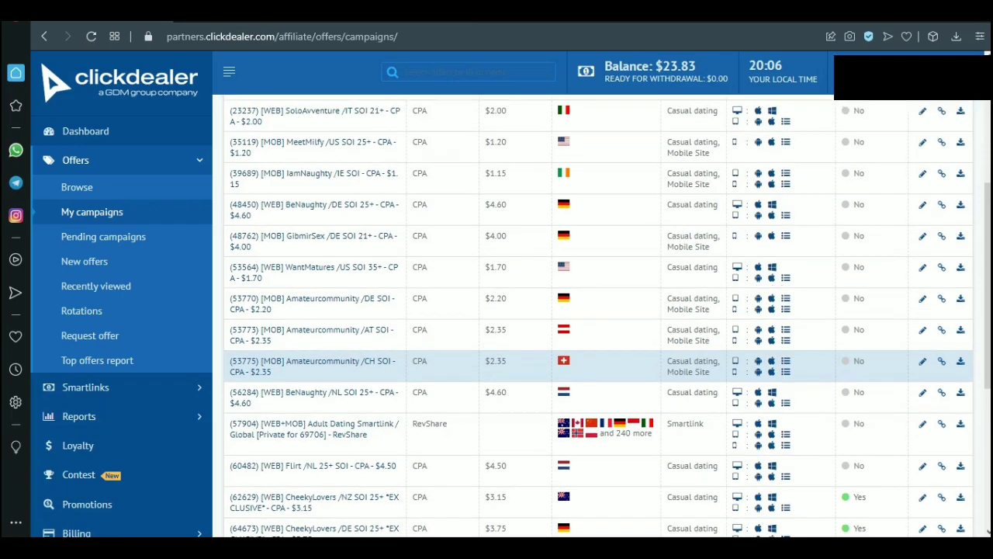
scroll(598, 349, up, 4)
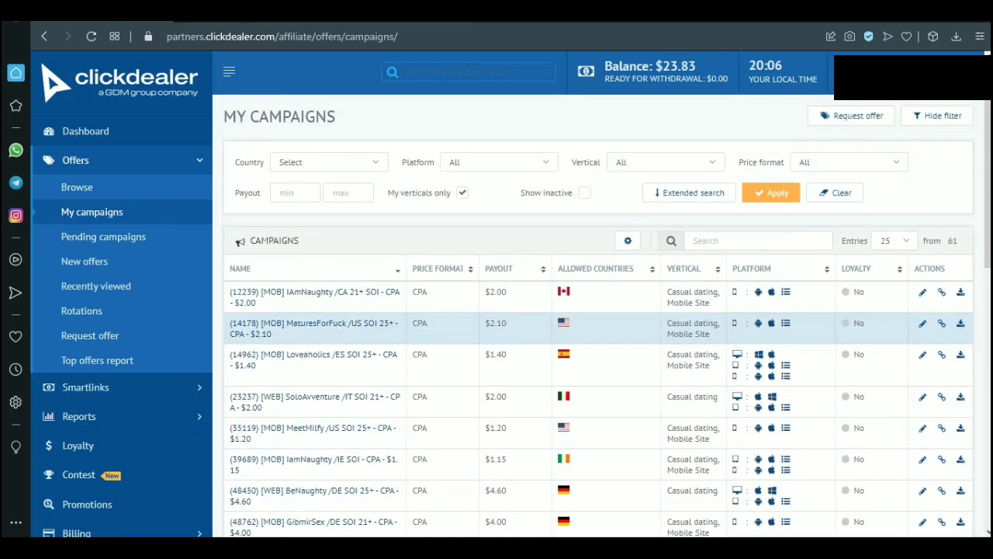
scroll(598, 329, down, 1)
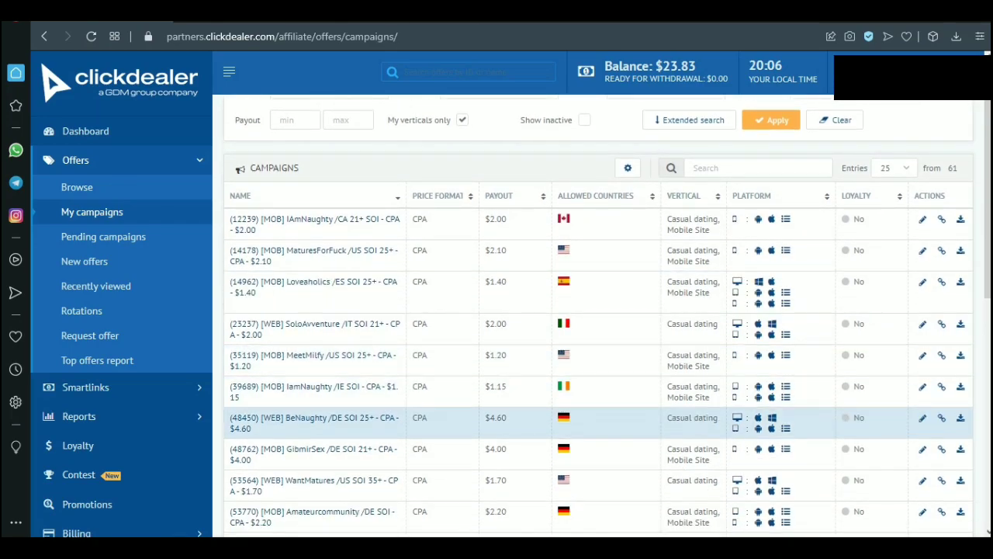
scroll(598, 427, down, 2)
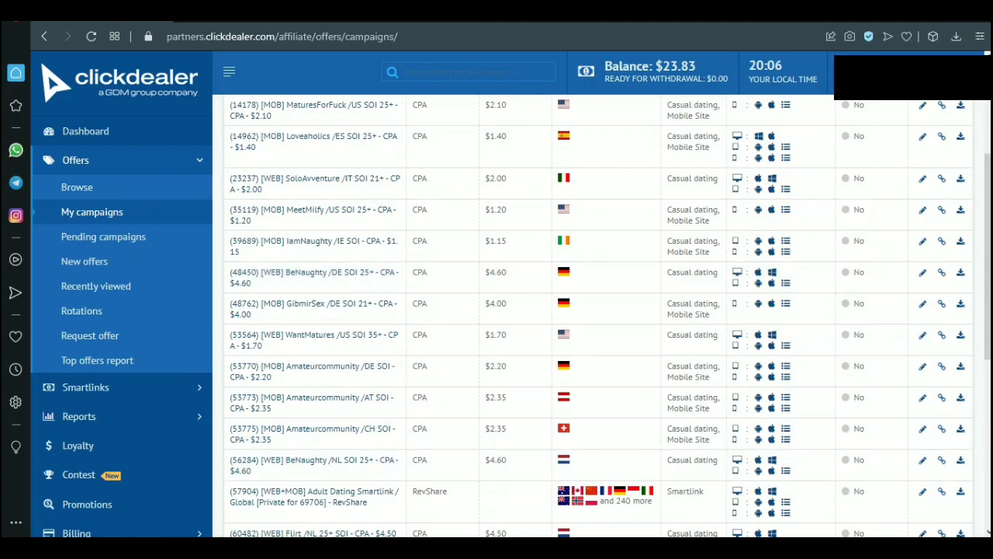
scroll(598, 435, down, 1)
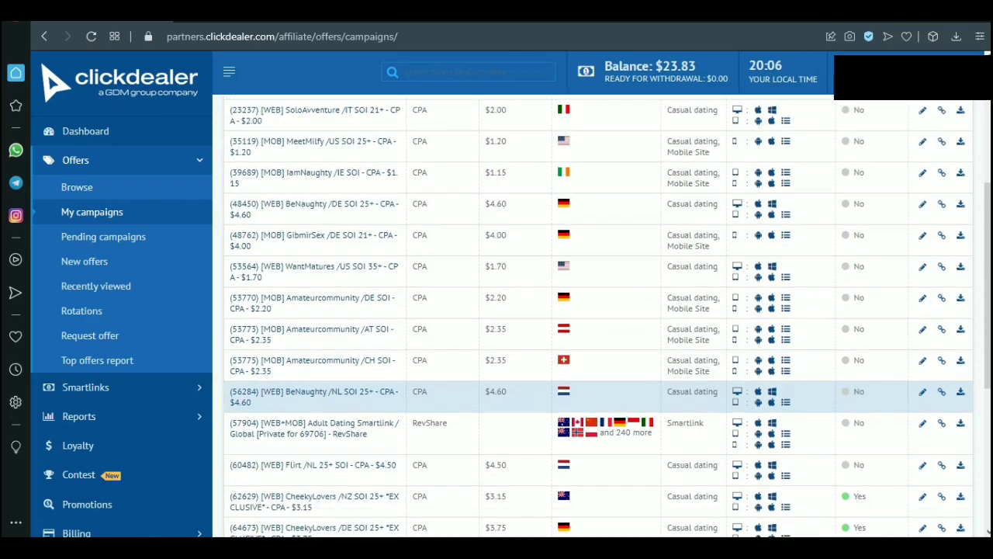
scroll(598, 427, down, 2)
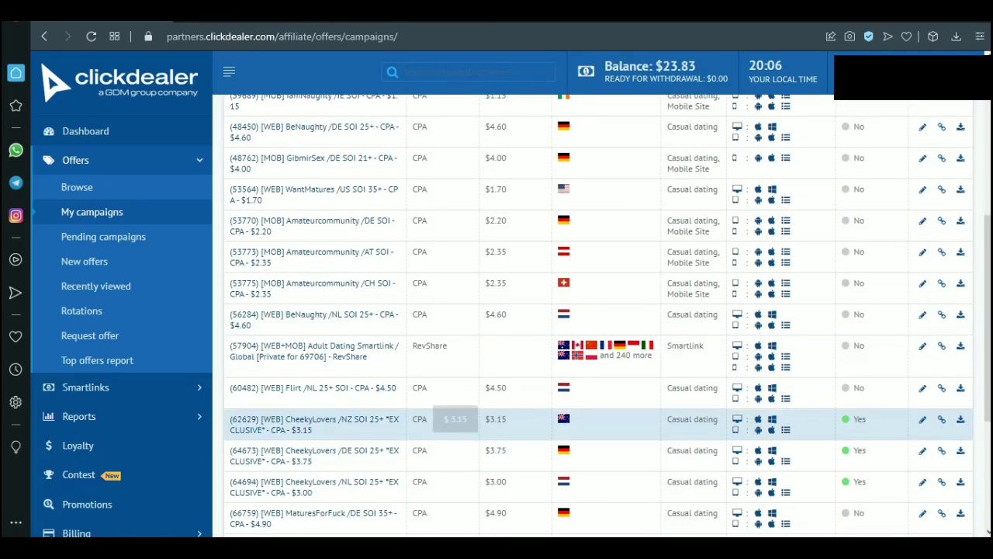
scroll(458, 419, down, 3)
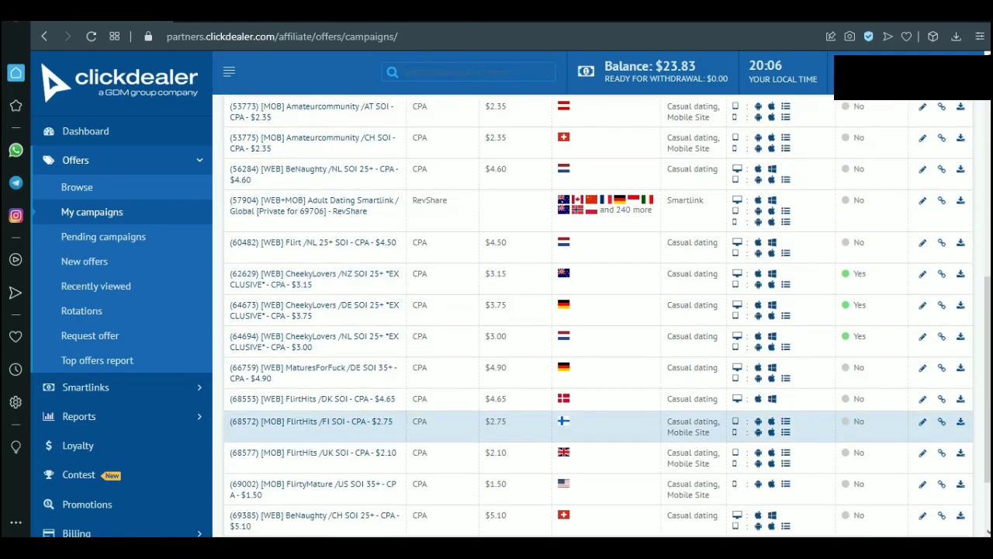
scroll(457, 398, down, 2)
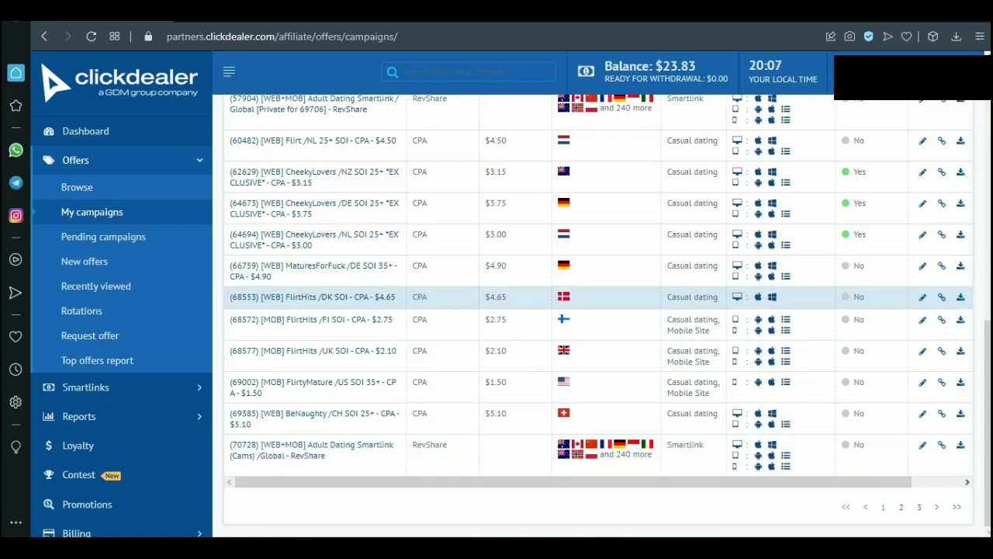
scroll(543, 319, up, 5)
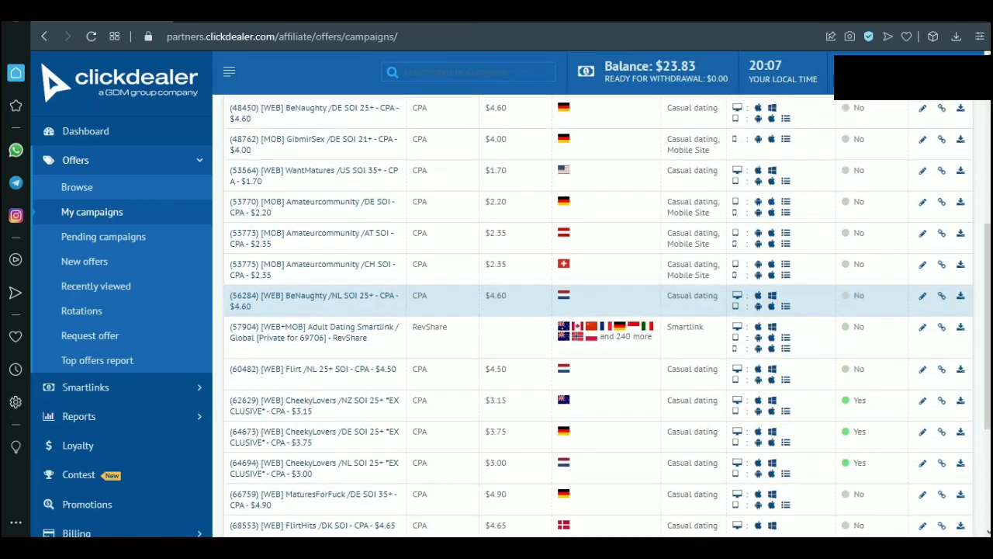
scroll(543, 318, down, 2)
scroll(543, 319, up, 5)
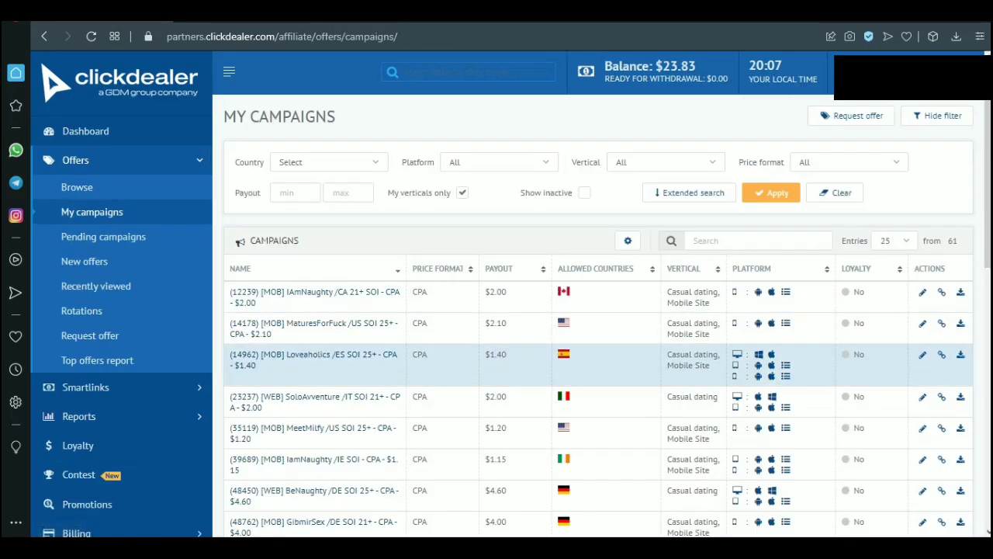
scroll(598, 357, down, 2)
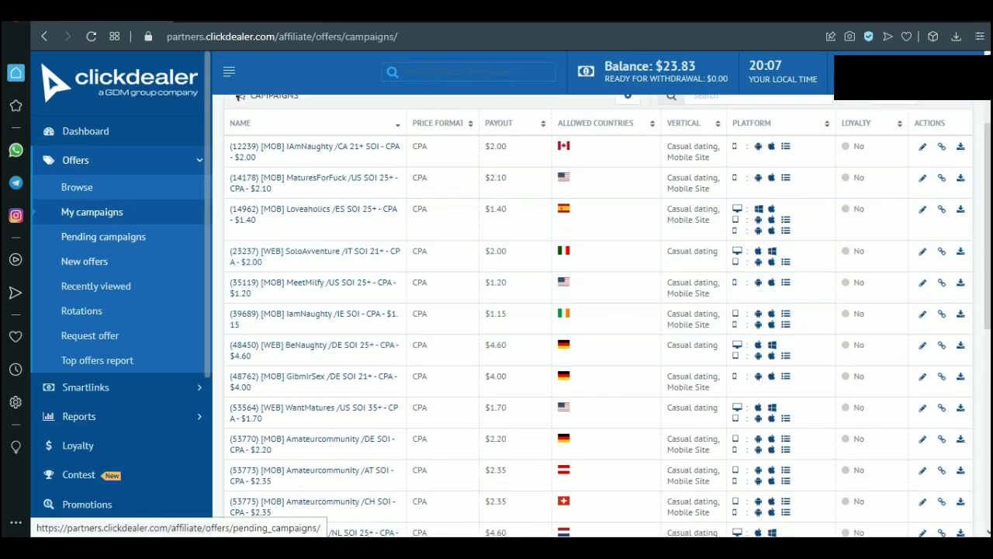
Open the new offers list and bring up the details and restrictions of the Askme4date DE offer
click(84, 261)
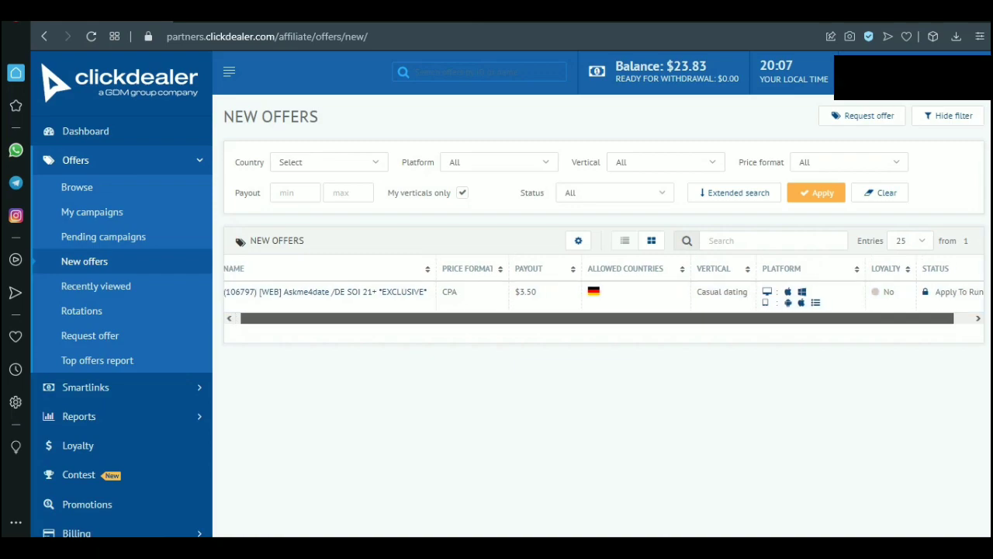
scroll(604, 303, right, 1)
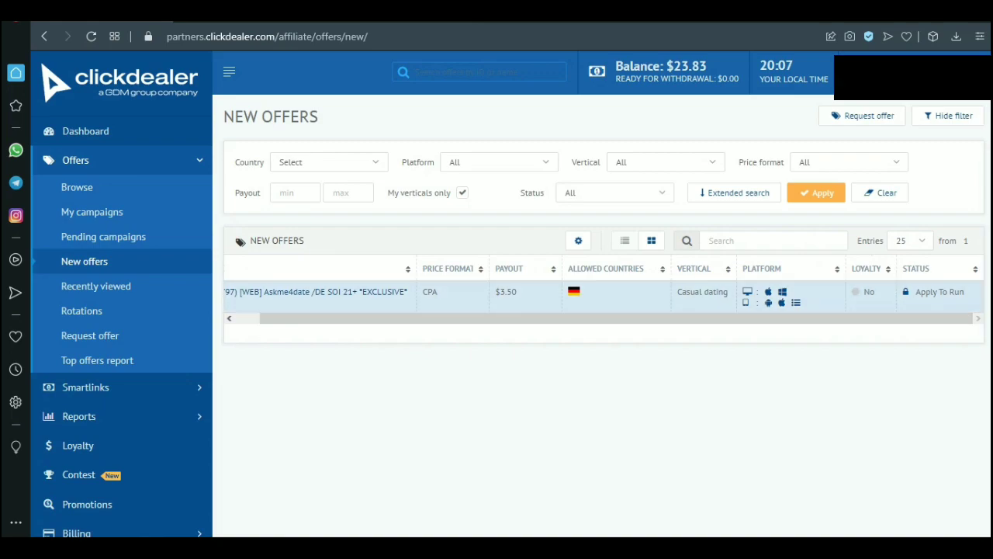
scroll(543, 318, left, 1)
mouse_move(388, 291)
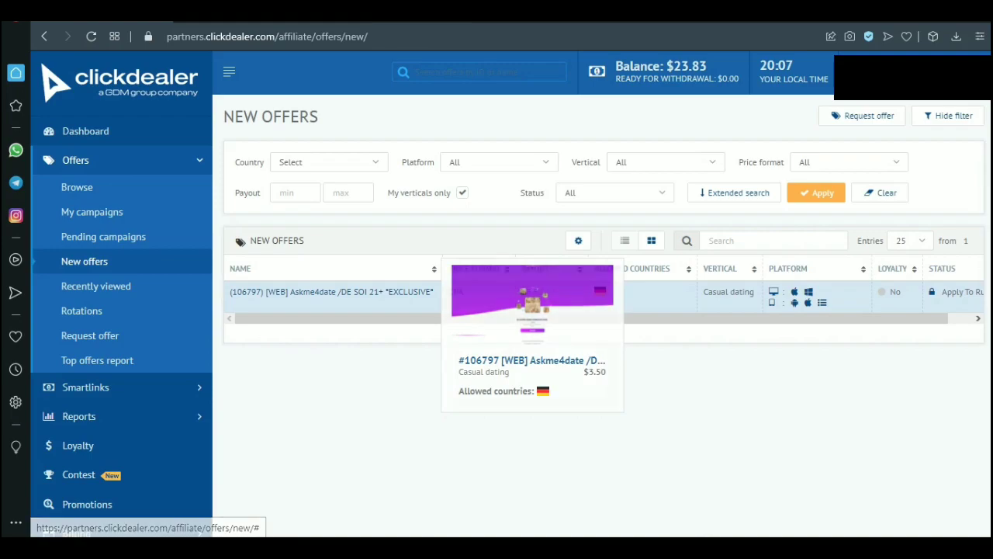
click(388, 292)
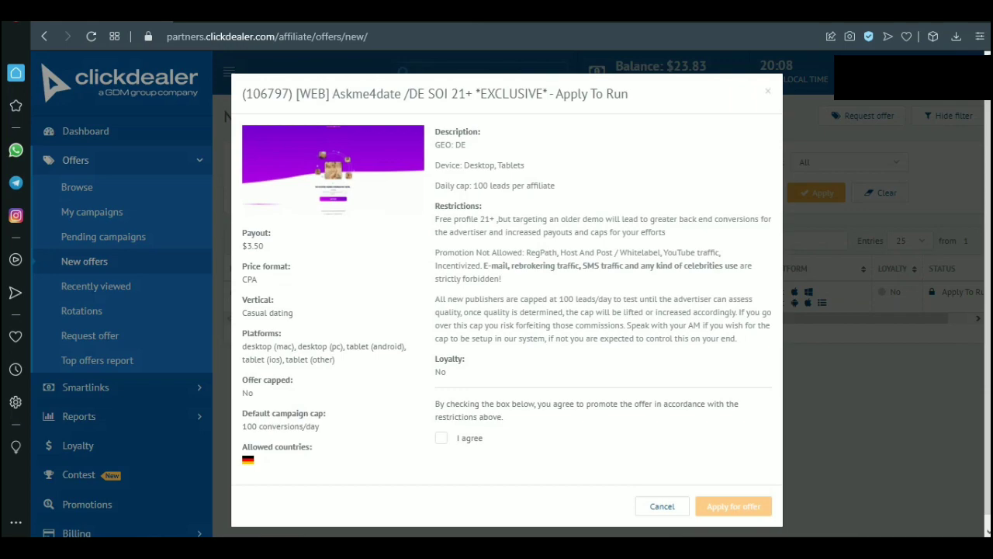
scroll(507, 293, down, 1)
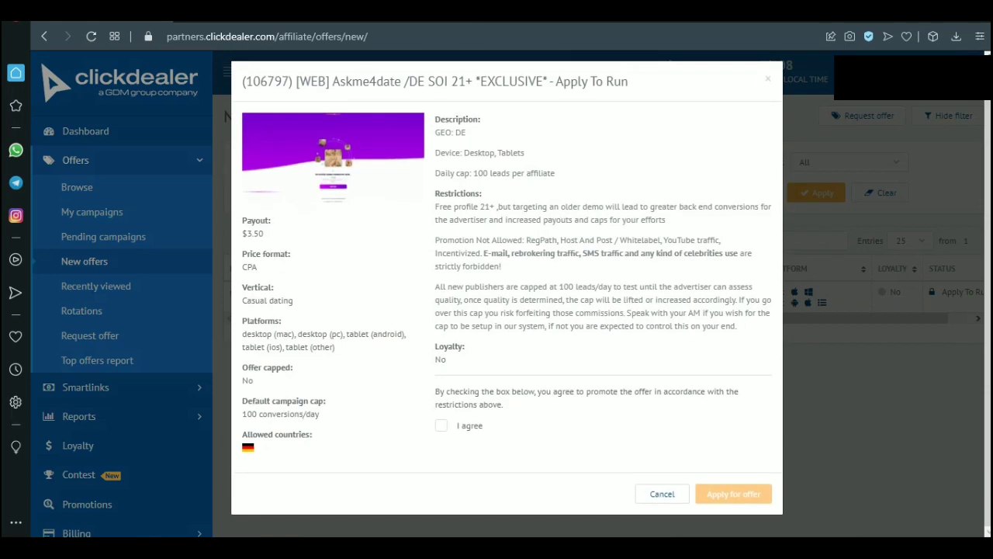
Agree to the Askme4date offer's restrictions and submit the application with SEO/SEM as the media type
click(441, 425)
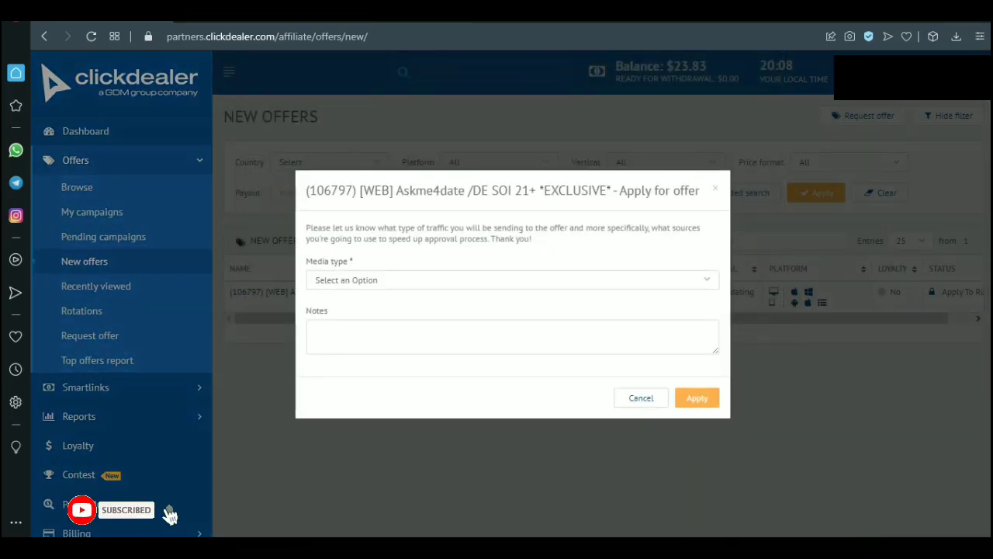
click(512, 279)
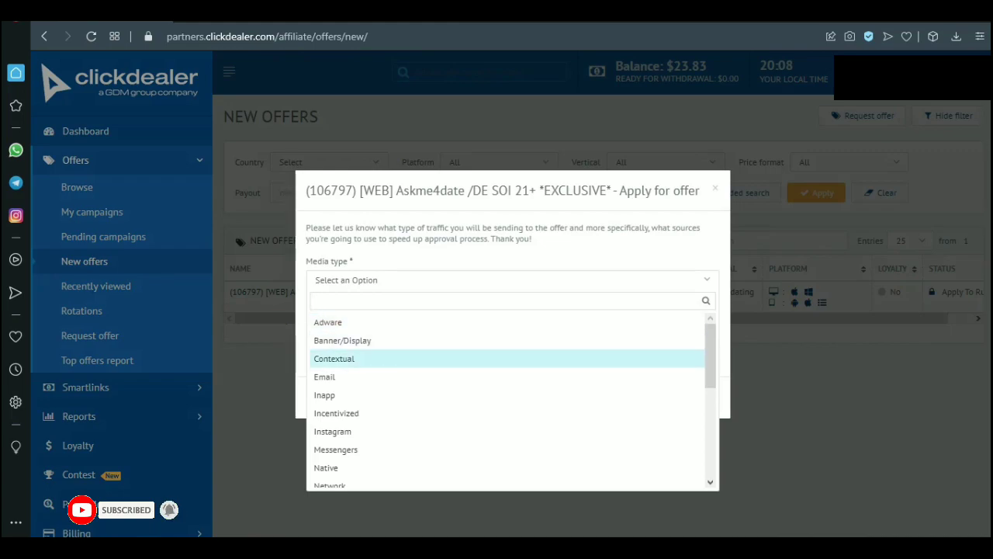
scroll(350, 359, down, 2)
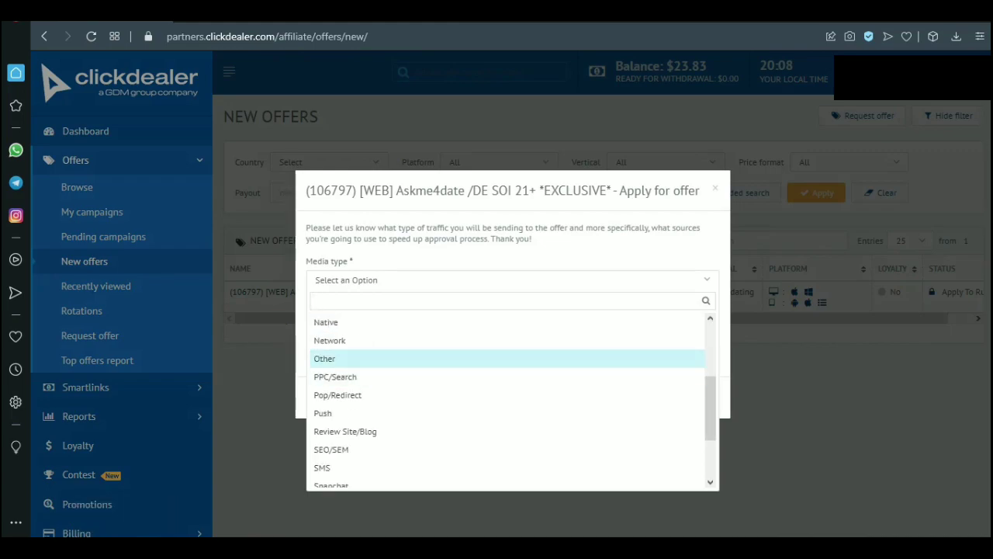
scroll(349, 374, up, 2)
scroll(350, 365, down, 2)
click(330, 449)
click(512, 336)
click(697, 397)
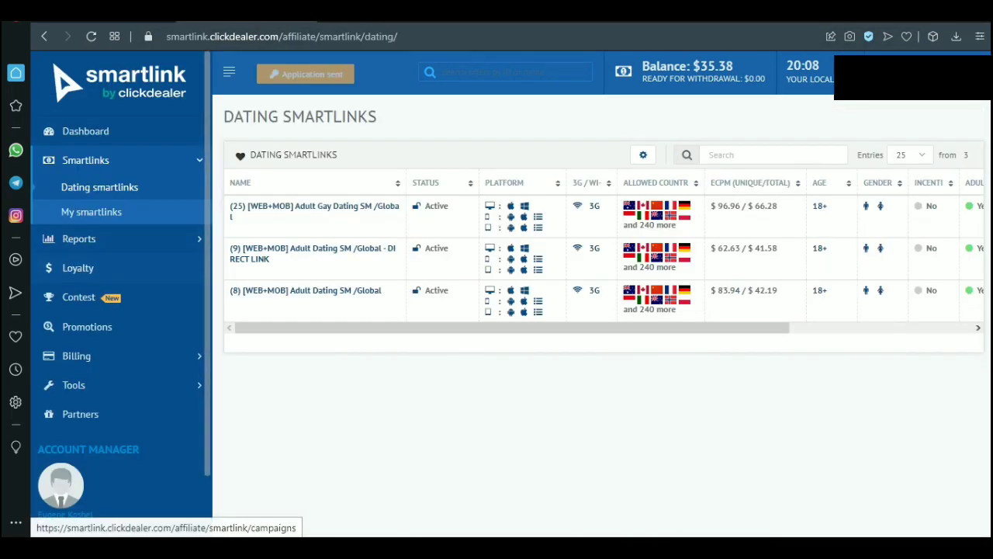
Switch to the Smartlink site and look over its report types and Billing section
click(78, 238)
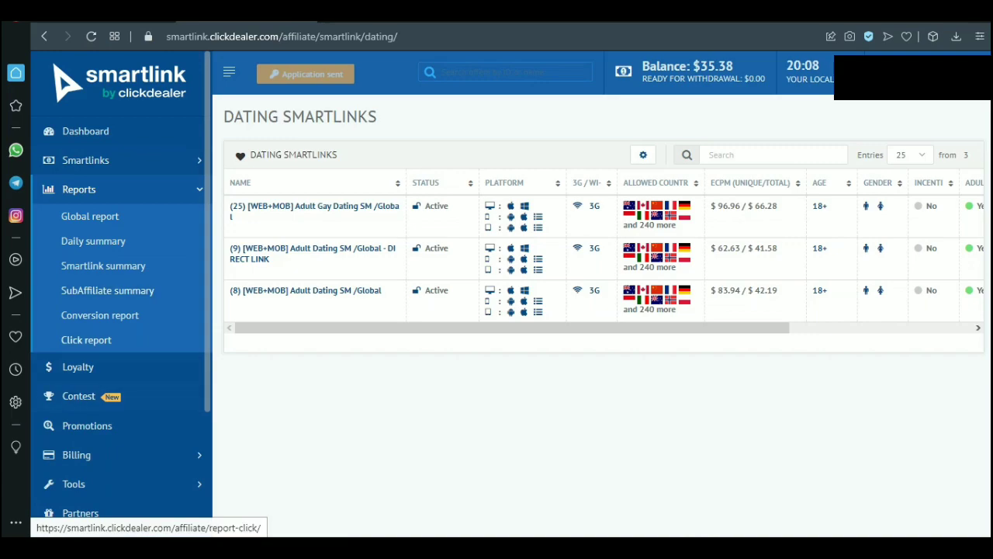
scroll(86, 341, down, 1)
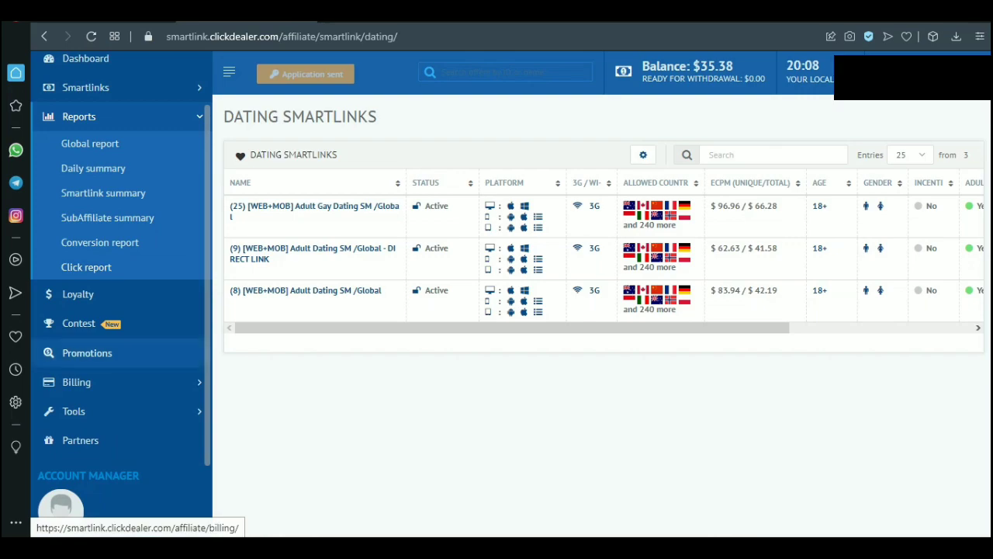
click(76, 381)
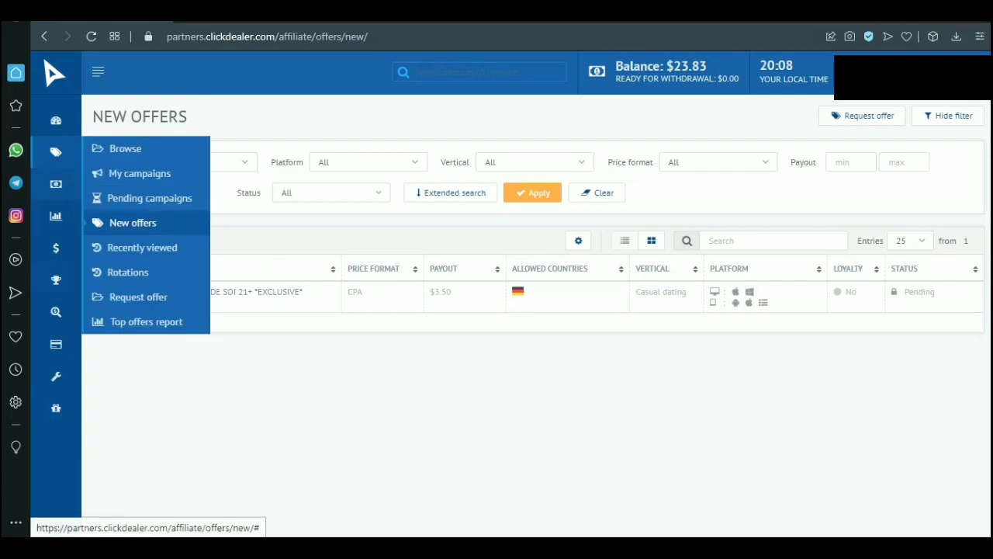
Return to the ClickDealer partner site, restore its full navigation and look over the Offers, Reports and Smartlinks sections
click(98, 72)
click(75, 160)
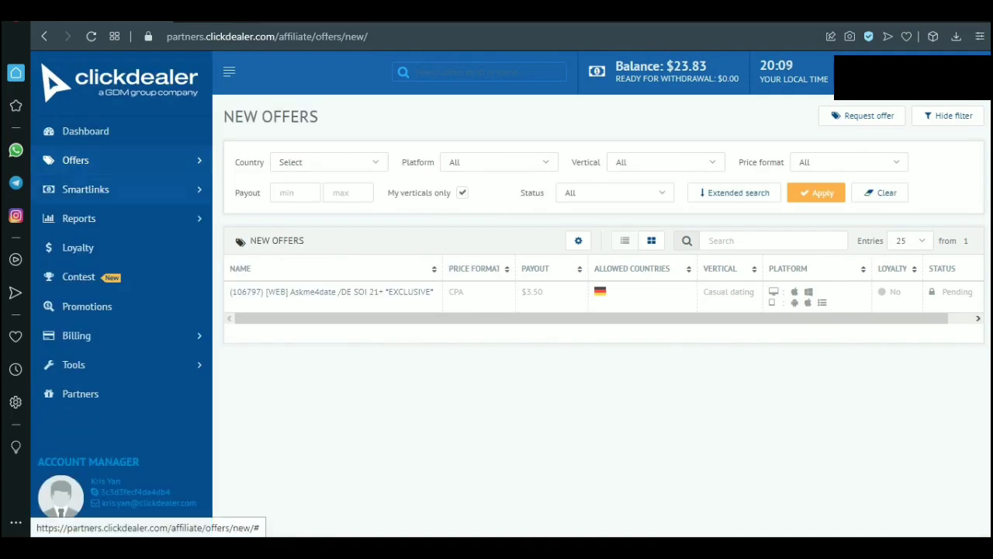
click(78, 218)
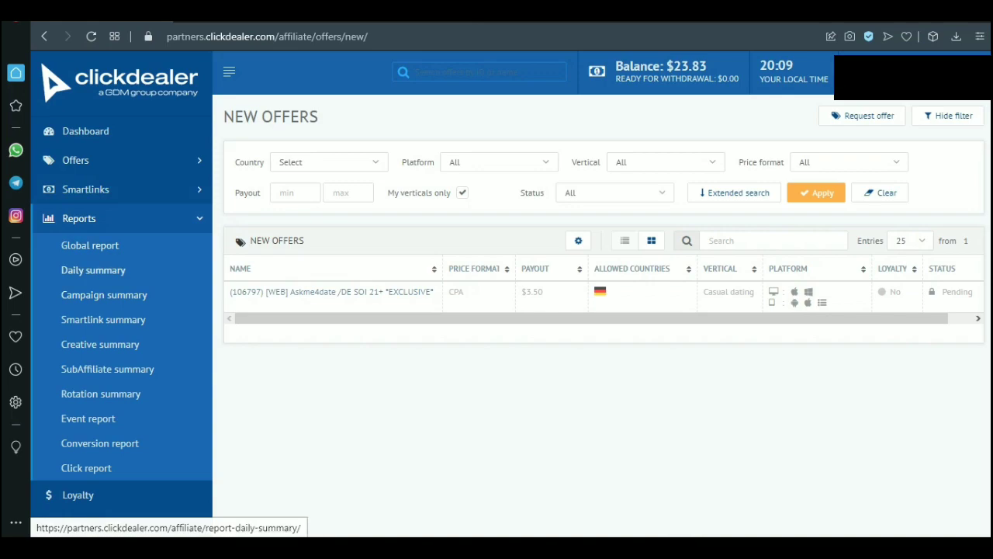
click(78, 218)
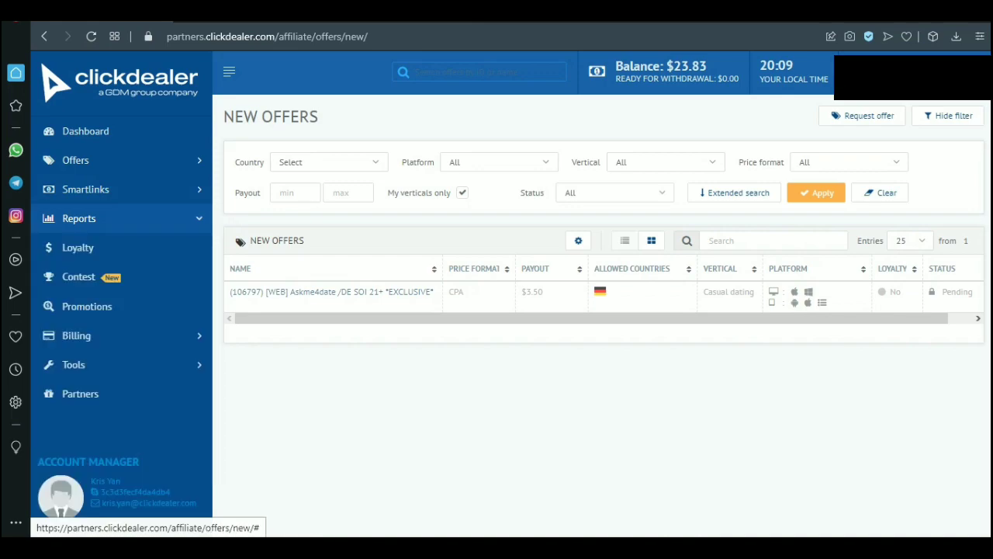
click(76, 160)
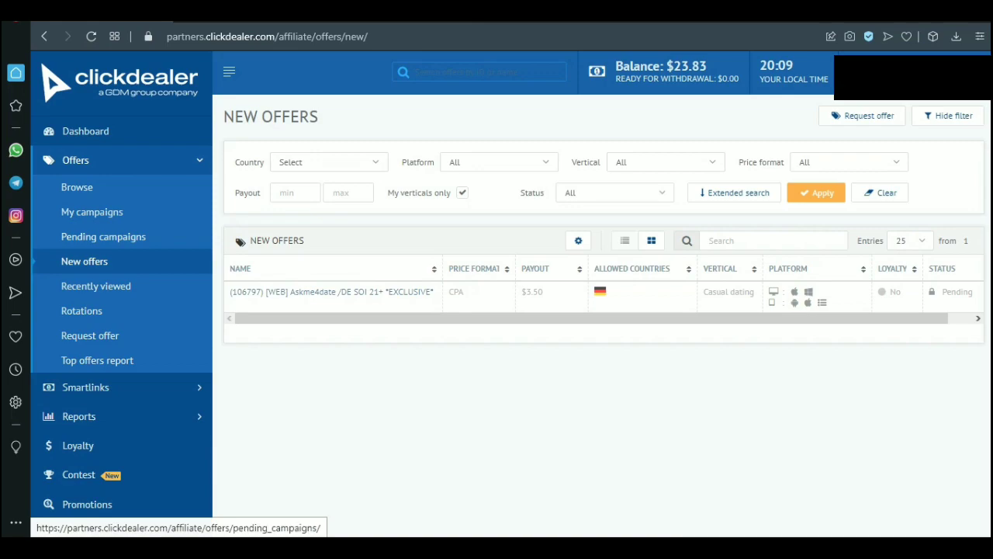
click(76, 160)
click(86, 189)
click(85, 188)
Open the global report and look over the Smartlinks and Offers sections beside it
click(79, 218)
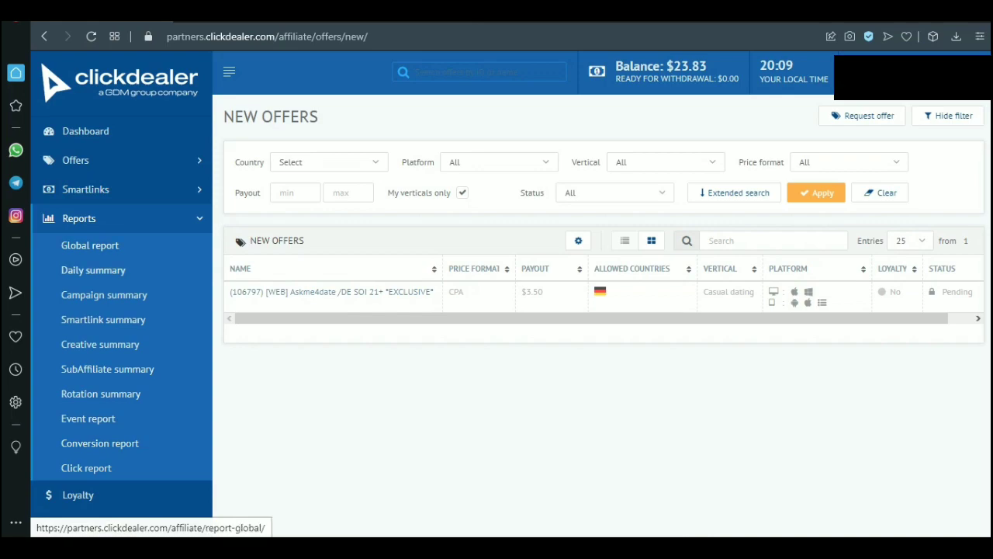
click(90, 245)
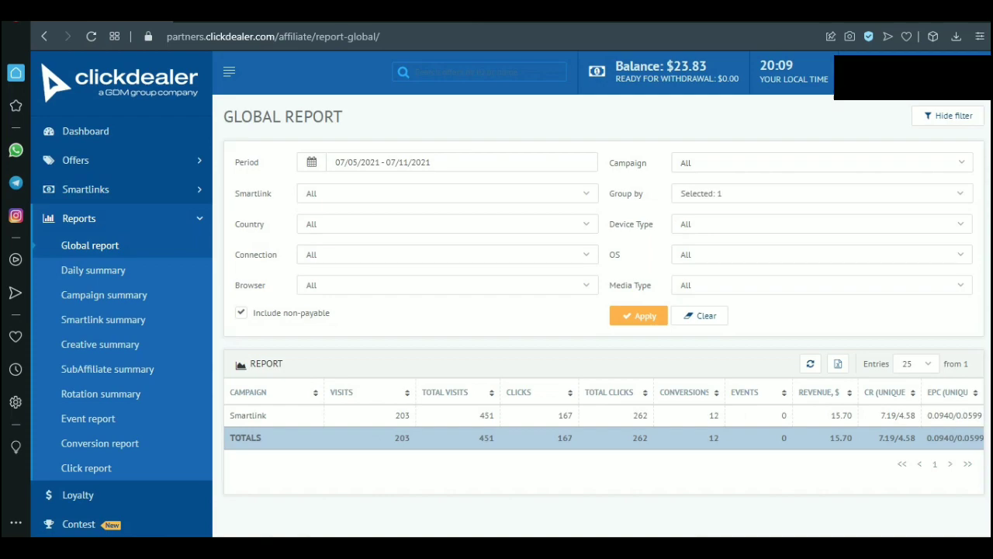
click(86, 190)
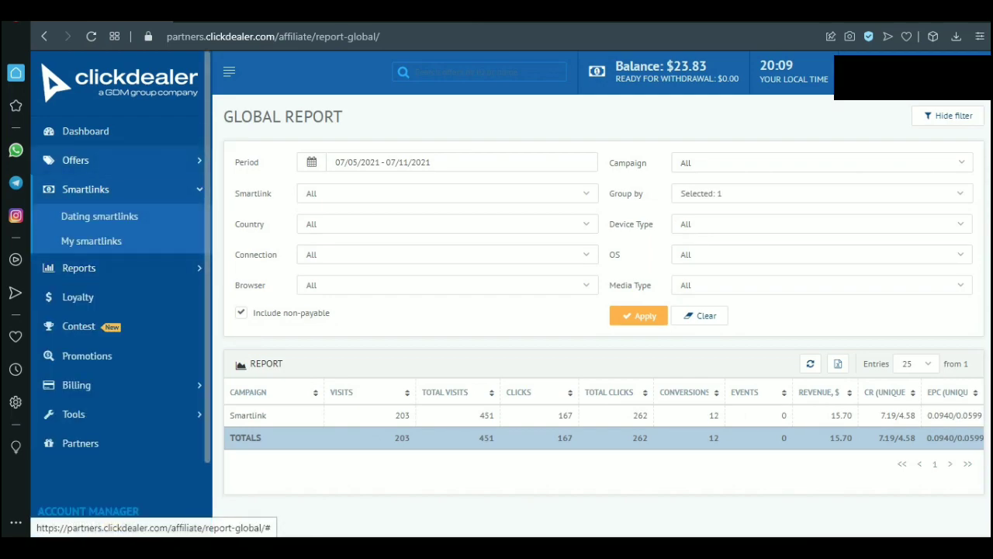
click(75, 159)
click(75, 160)
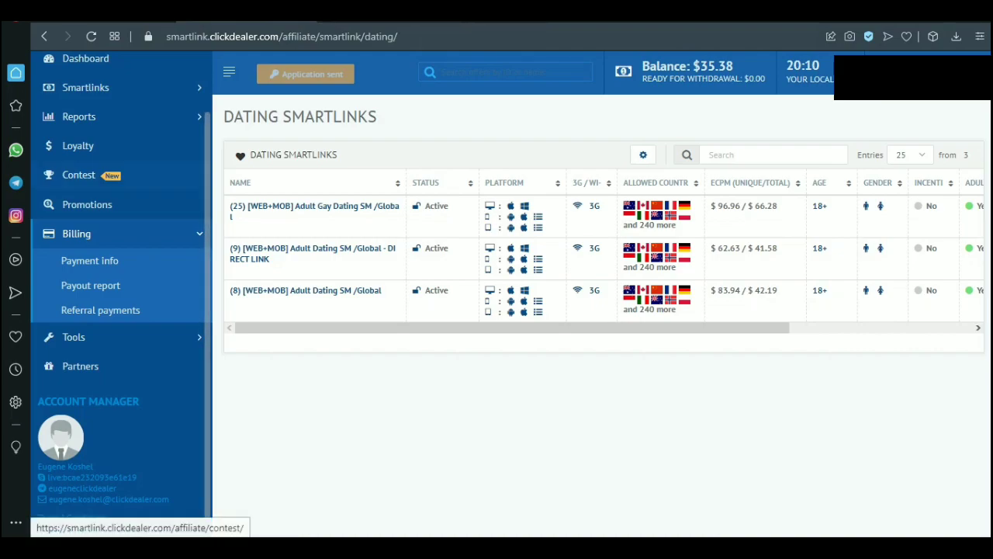
Switch to the Smartlink site and open its dashboard
scroll(120, 295, up, 2)
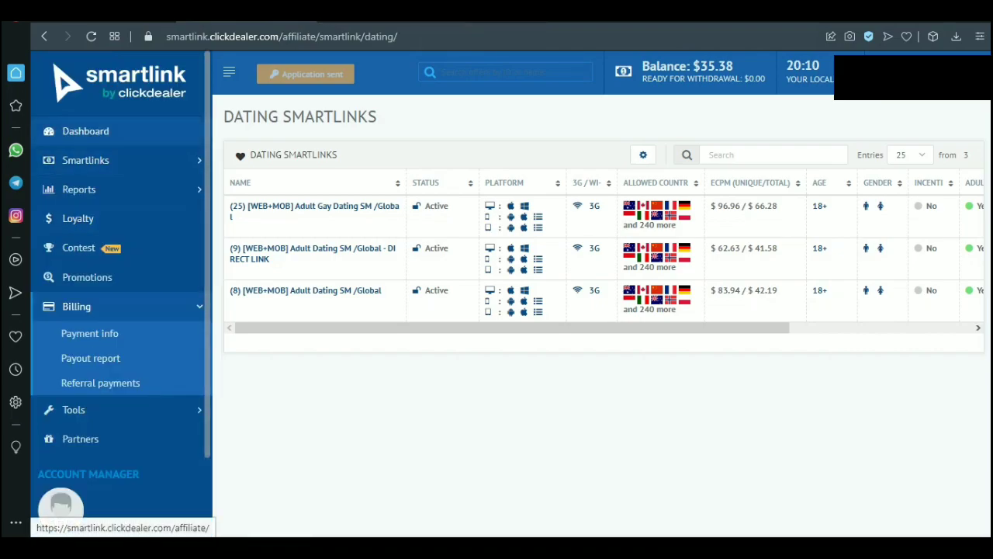
click(85, 131)
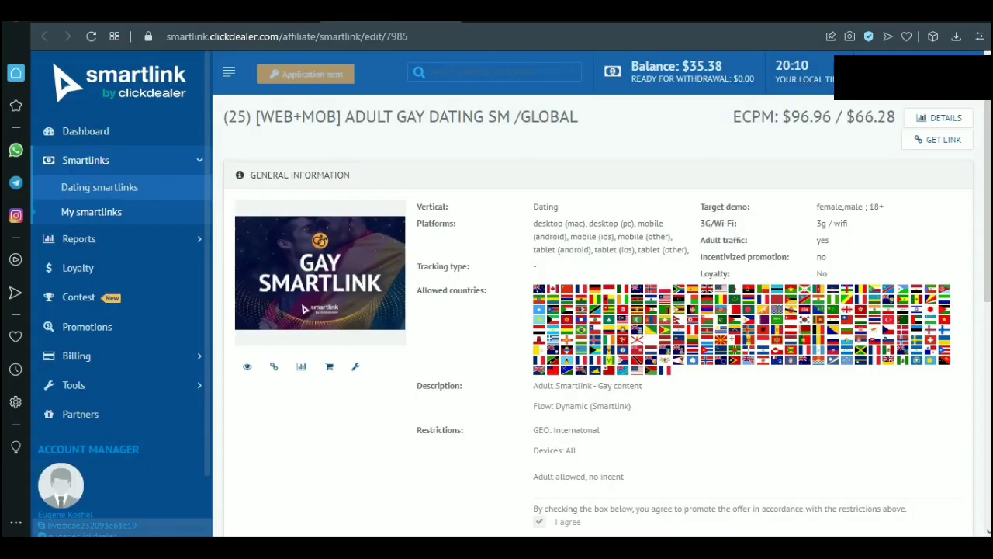
click(85, 131)
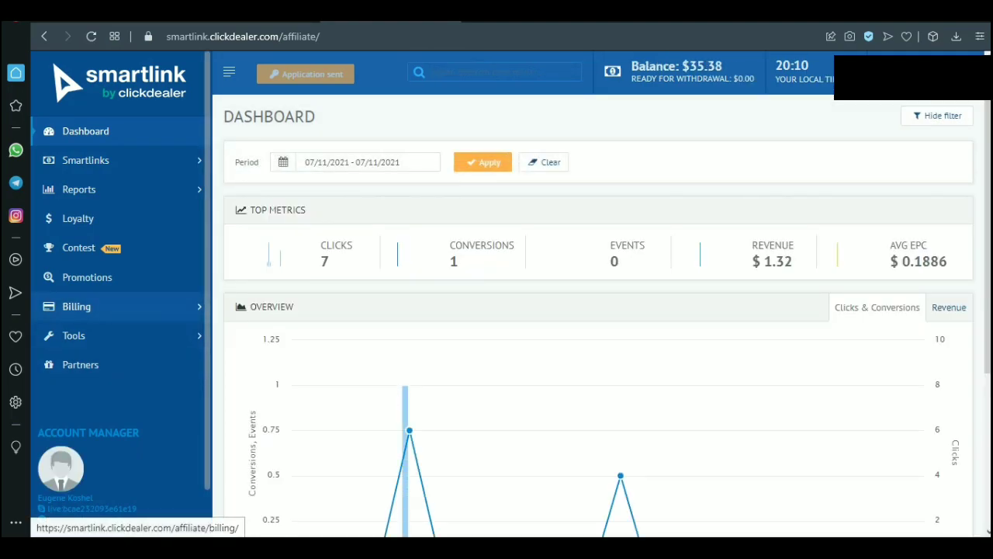
Open the Smartlink site's billing information and look over the payment terms, payment methods and payment settings
click(76, 307)
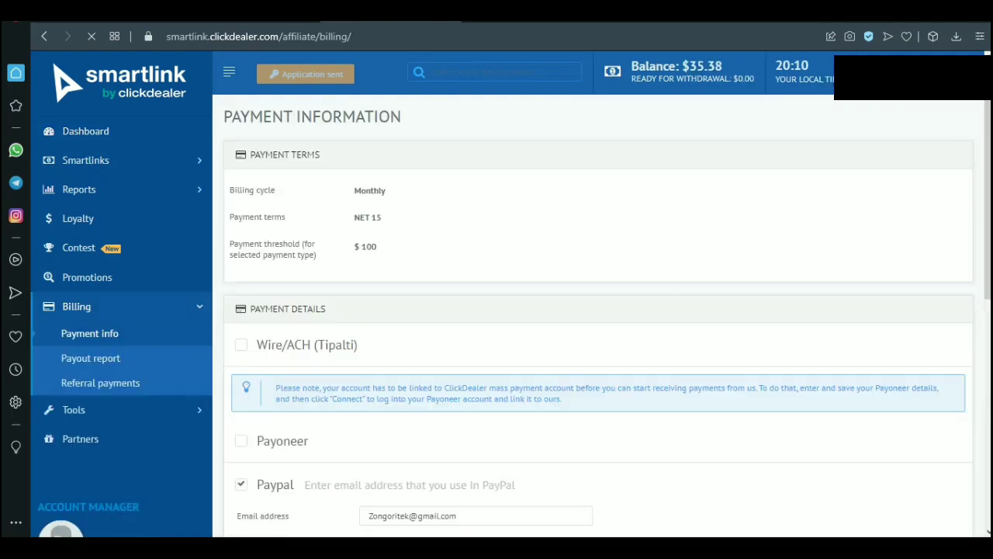
scroll(598, 310, down, 6)
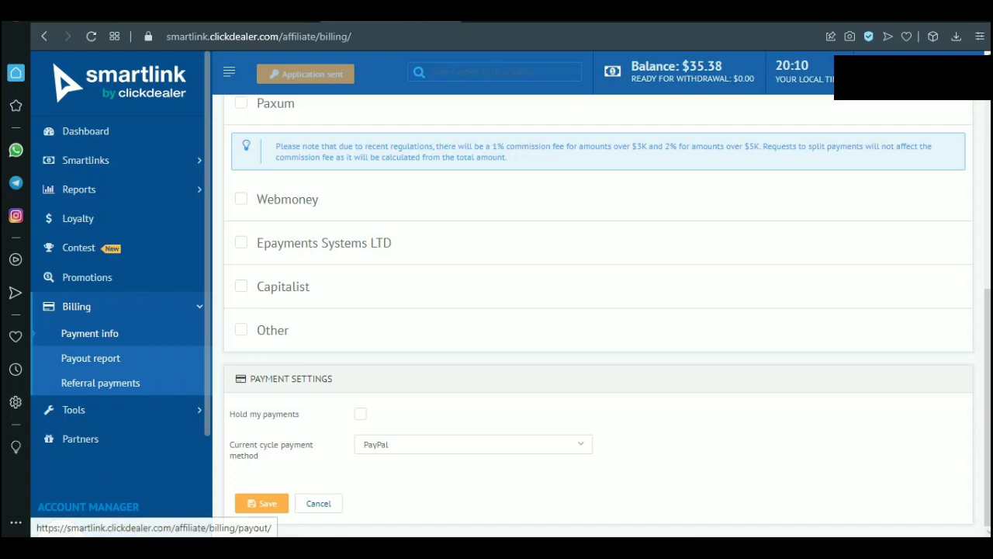
scroll(598, 310, up, 3)
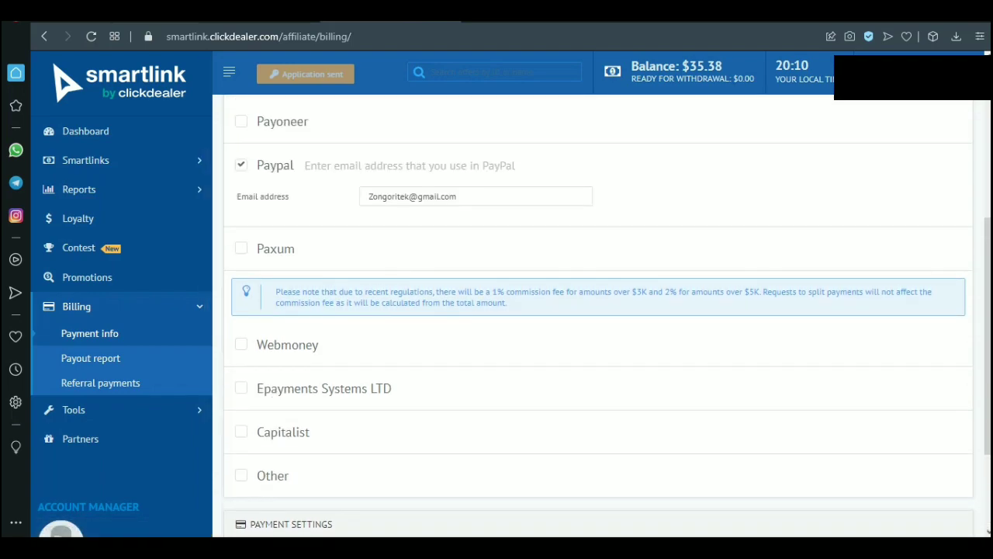
scroll(597, 310, down, 3)
Open the Smartlink payout report, examine its revenue chart and bill list, and look over the Tools section
click(90, 357)
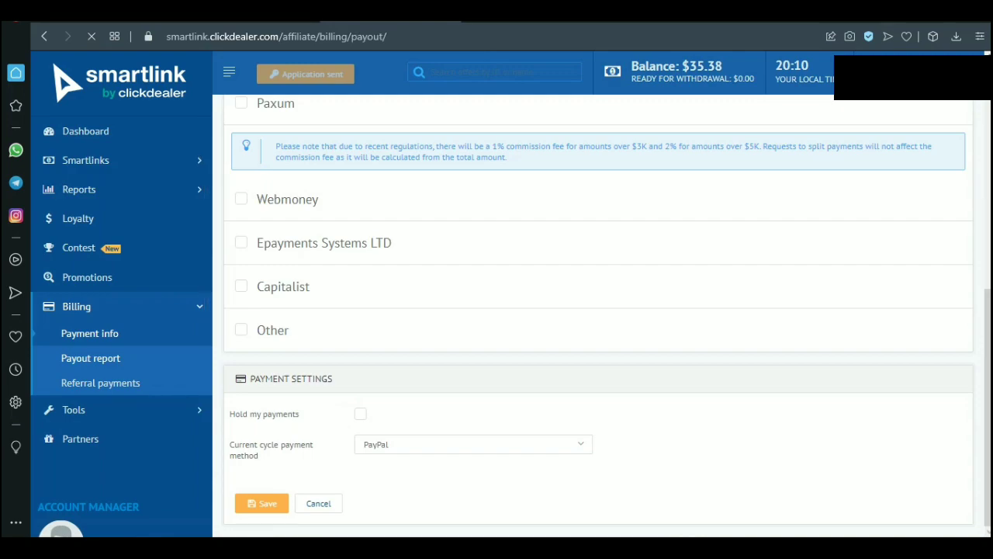
scroll(90, 357, down, 2)
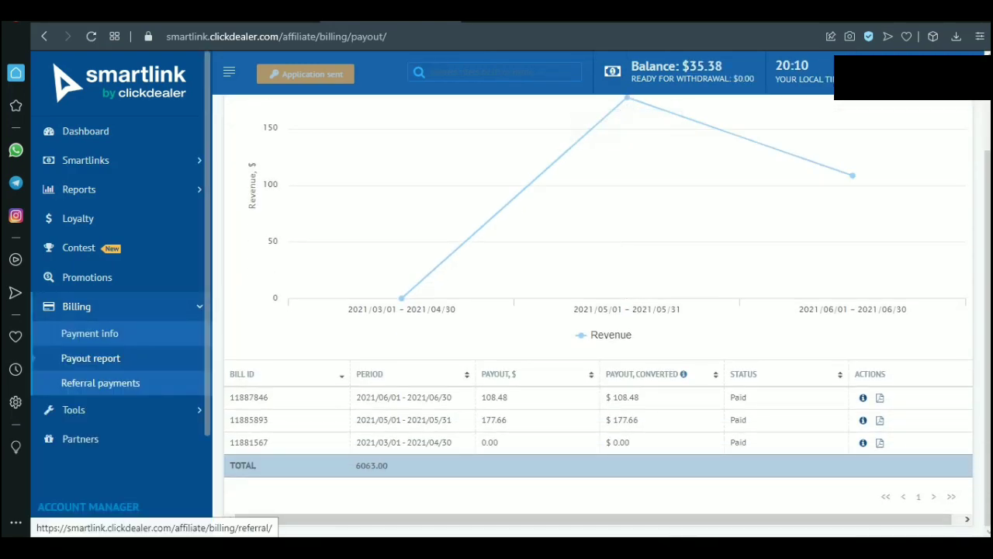
click(74, 410)
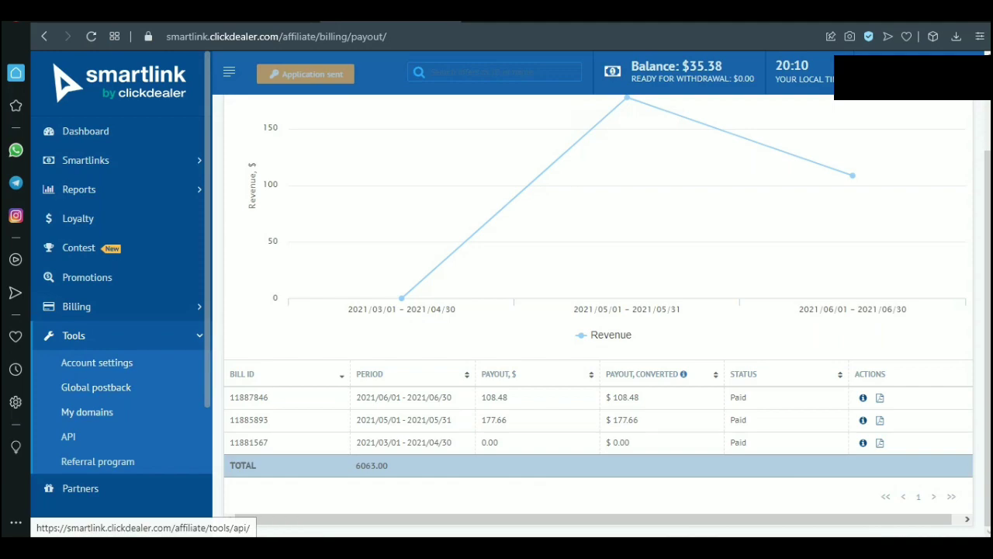
click(74, 335)
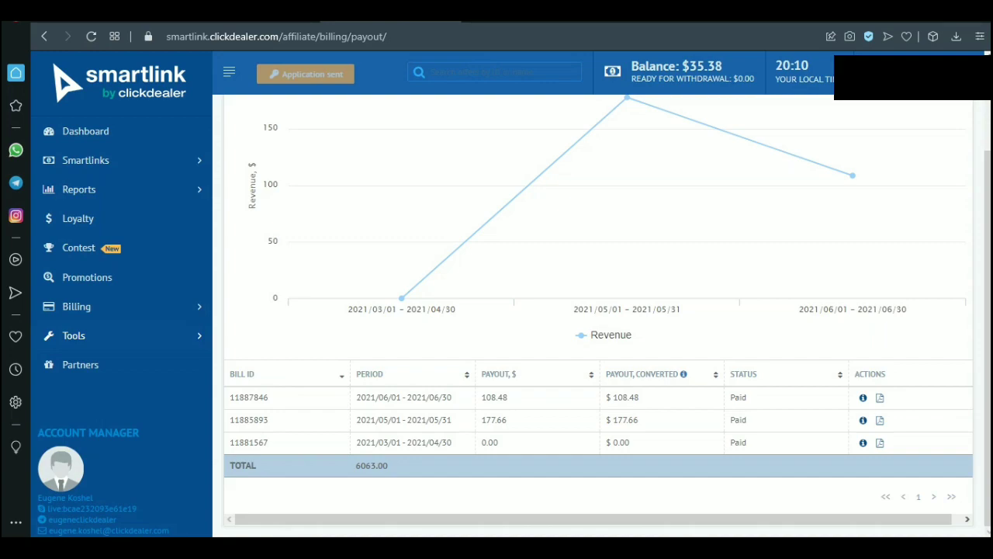
mouse_move(626, 140)
scroll(402, 372, up, 2)
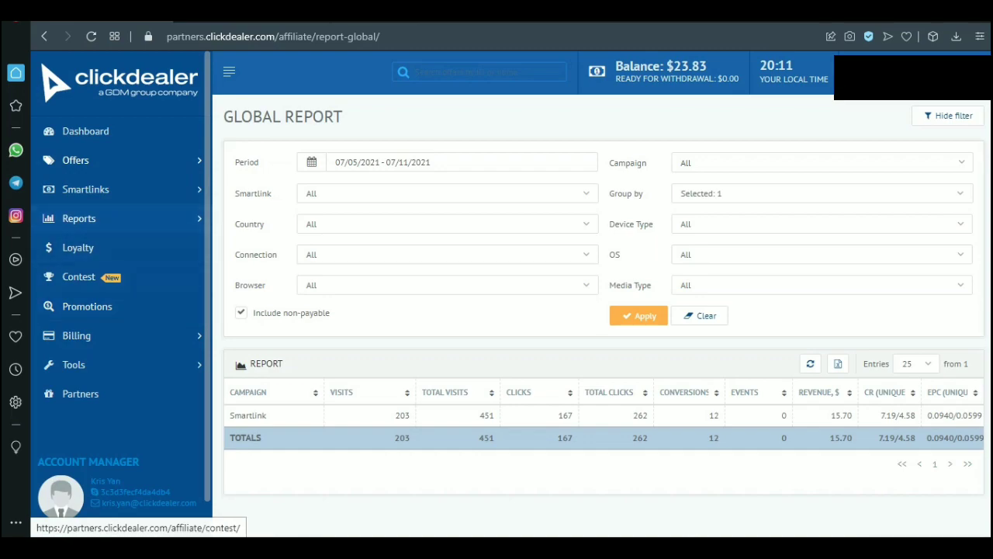
Switch to the ClickDealer partner site, open its payment information and examine the payout report's chart and bill
click(76, 335)
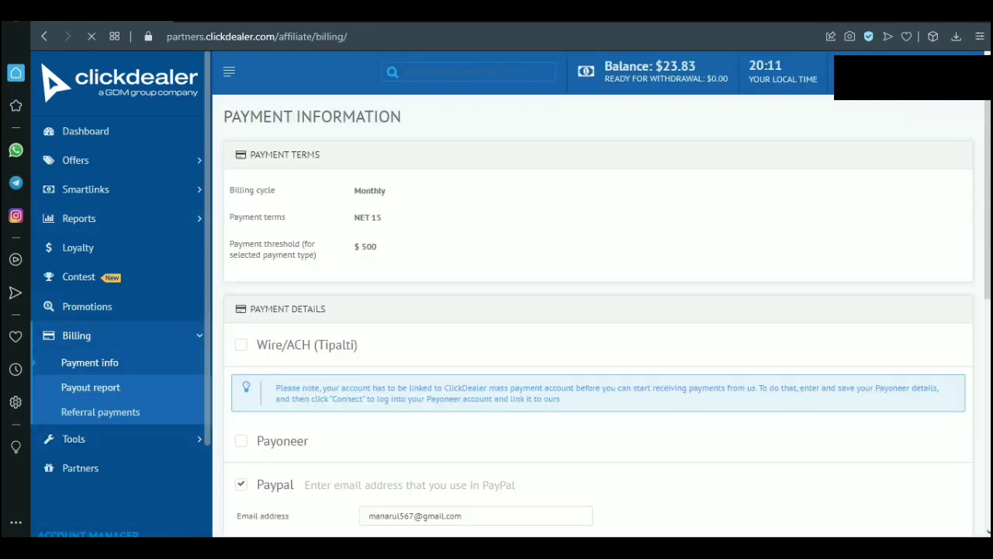
click(90, 387)
scroll(598, 311, down, 3)
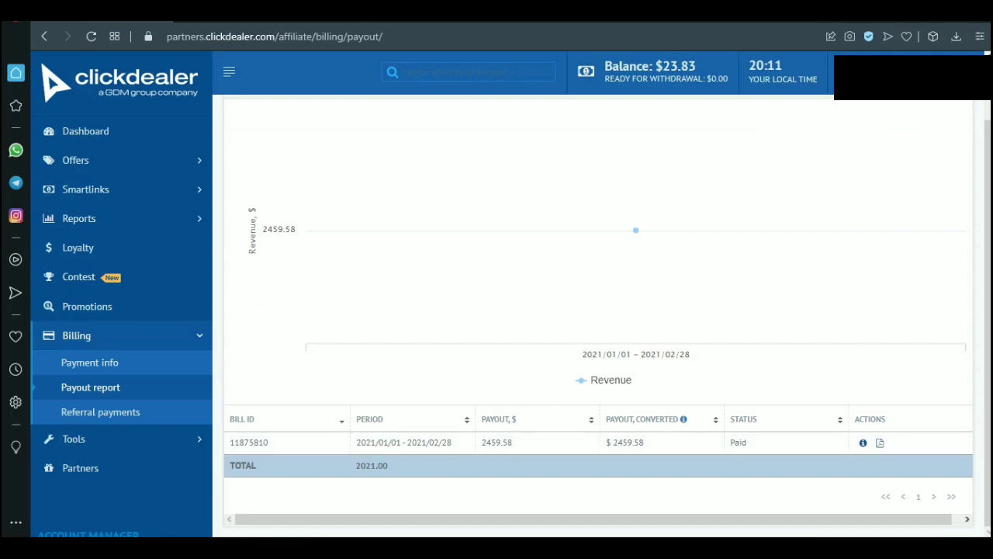
mouse_move(636, 230)
click(90, 387)
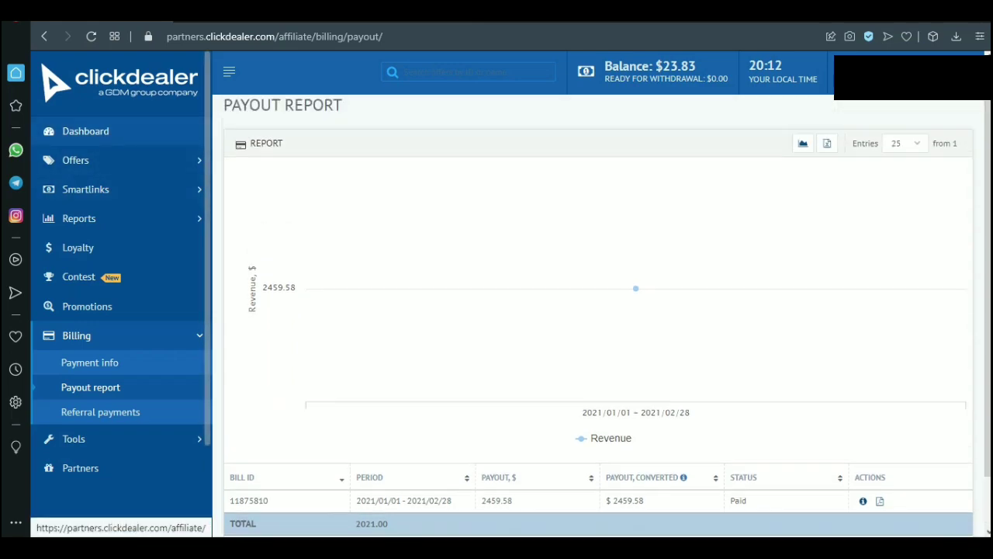
Open the ClickDealer partner dashboard and look over the entries of the Smartlinks and Offers sections
click(85, 131)
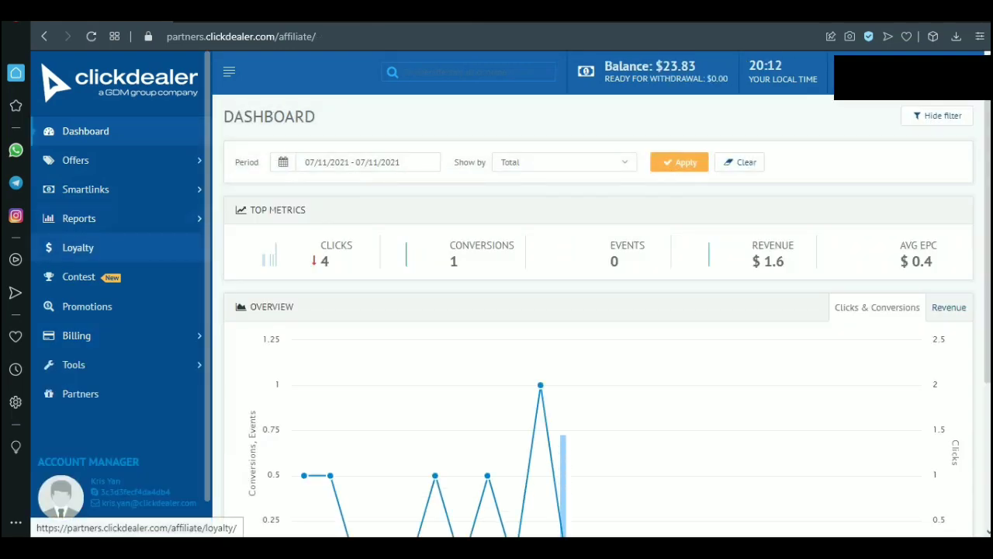
click(85, 190)
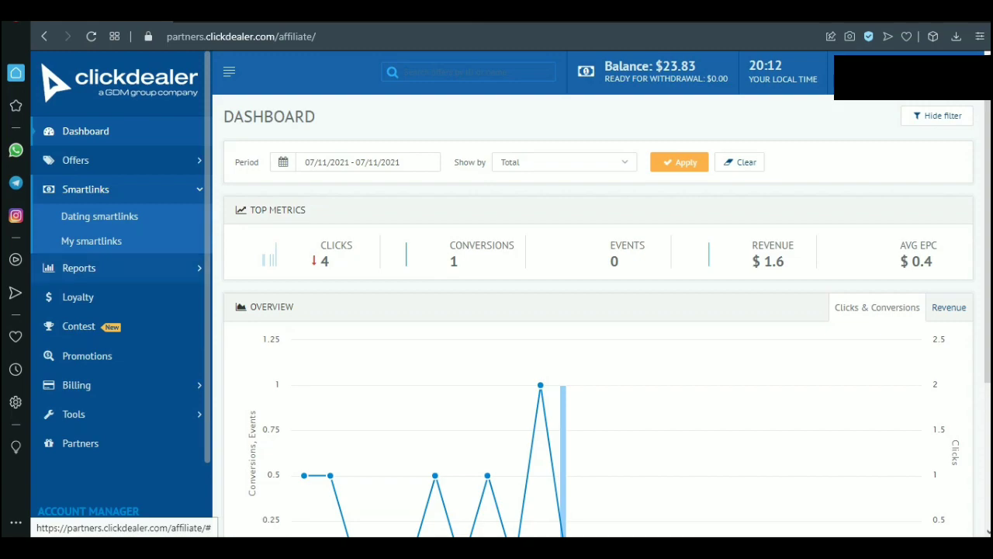
click(76, 160)
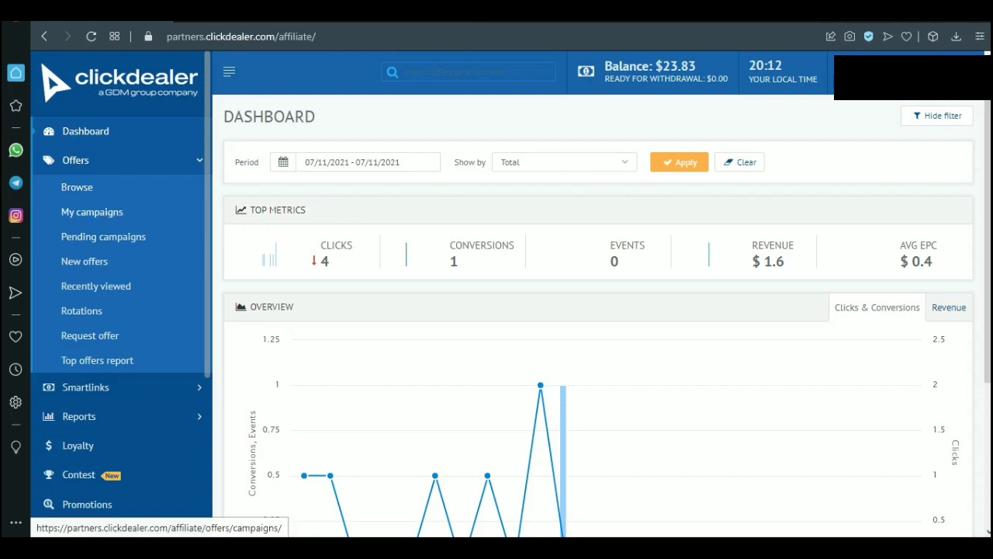
Open My campaigns and look through the listed dating offers with their payouts, allowed countries and platforms
click(91, 212)
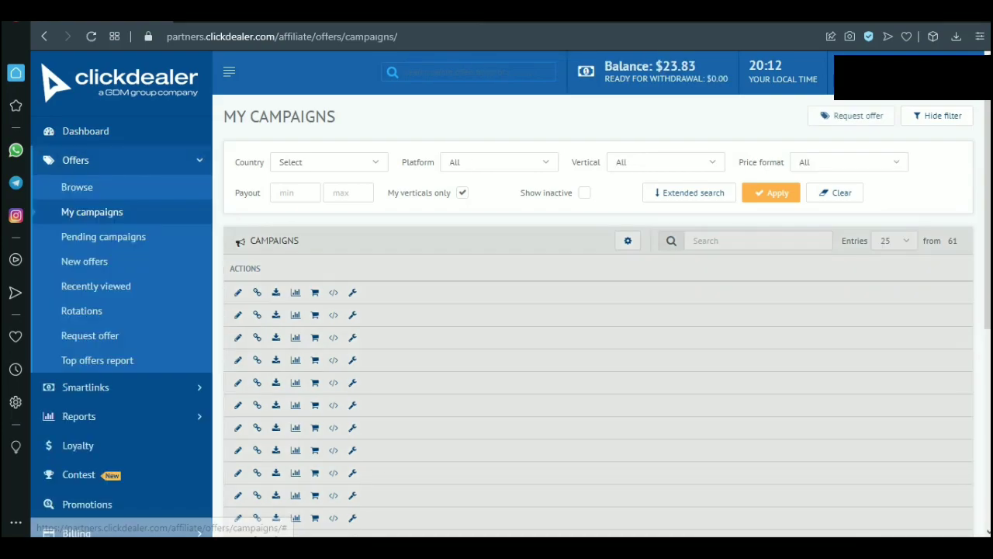
scroll(310, 256, down, 1)
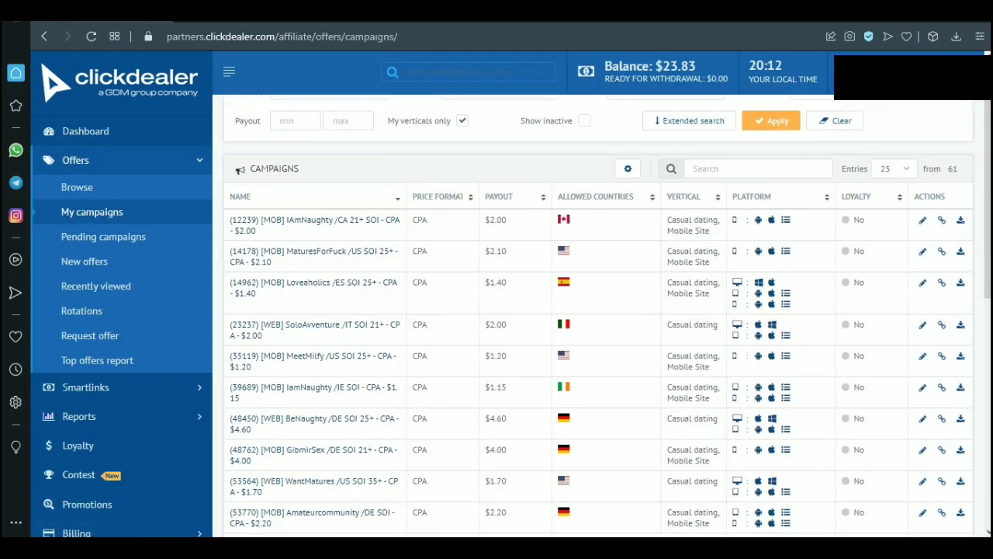
scroll(310, 264, down, 3)
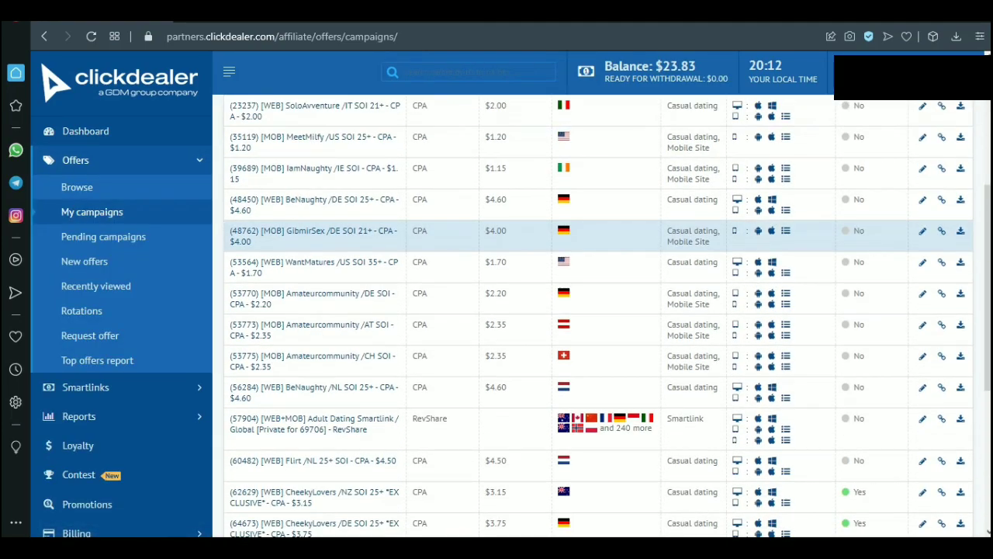
scroll(310, 233, down, 4)
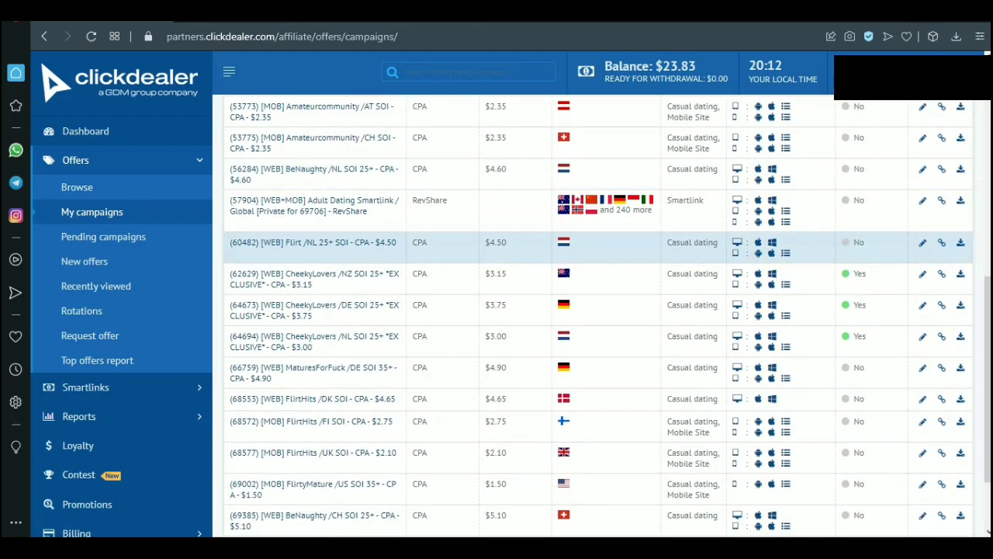
scroll(311, 240, down, 1)
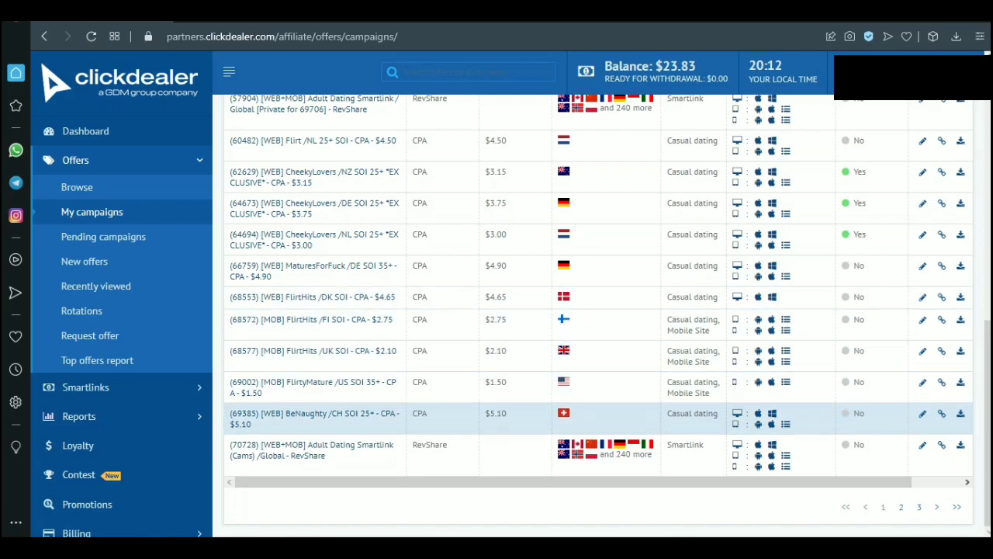
scroll(597, 342, up, 1)
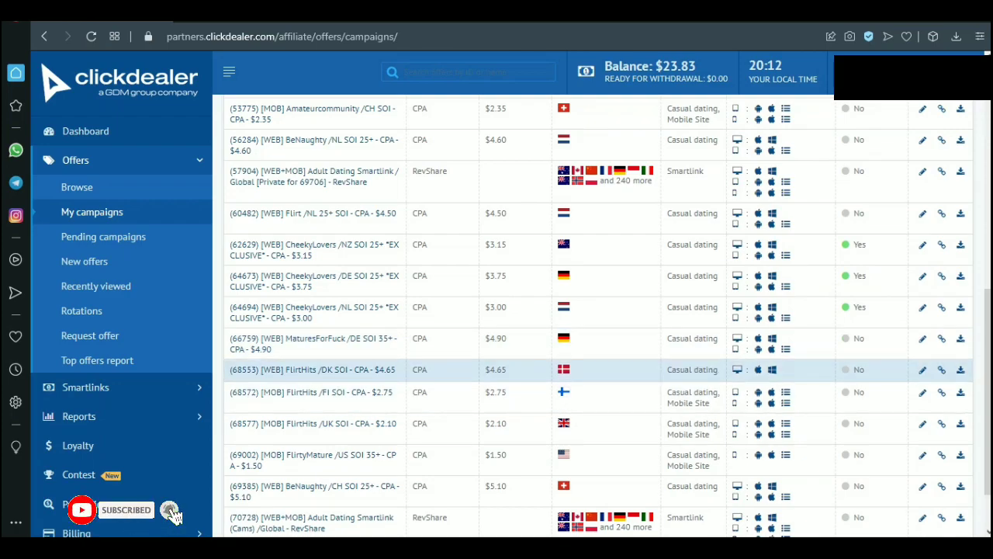
scroll(597, 349, up, 5)
scroll(598, 365, up, 2)
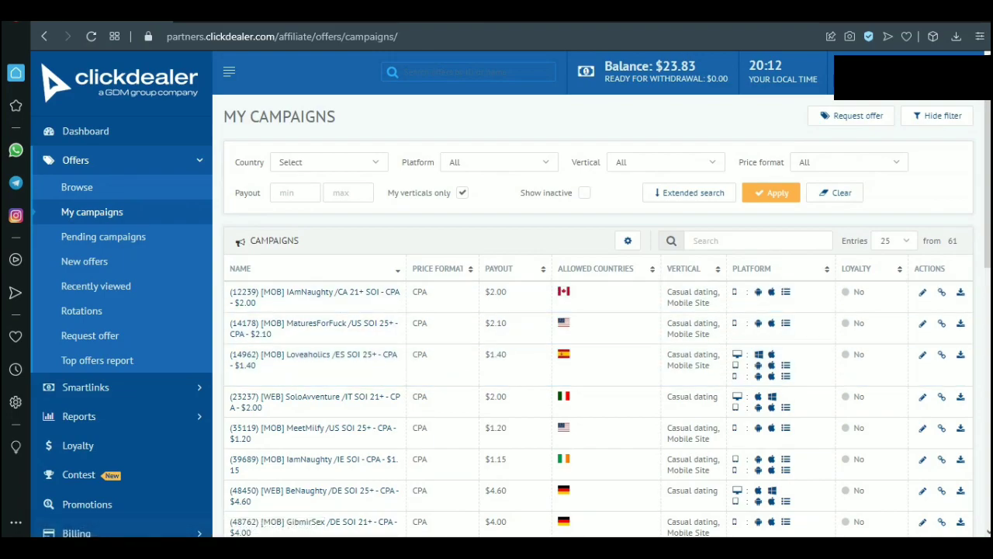
Return to the ClickDealer dashboard and look over its top metrics and overview chart
click(92, 212)
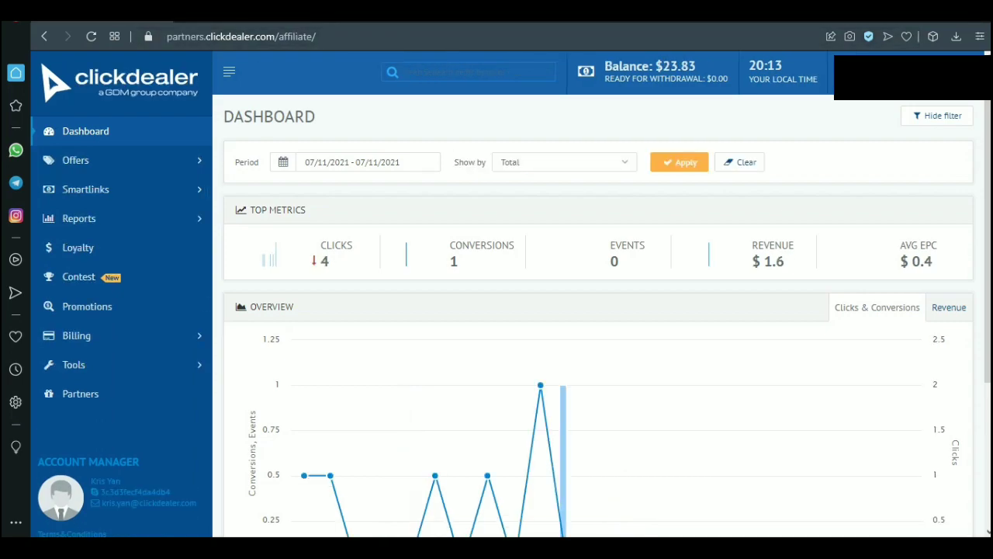
scroll(598, 317, down, 3)
scroll(598, 317, up, 3)
Search the web for "gdm group" in a new browser tab
key(ctrl+t)
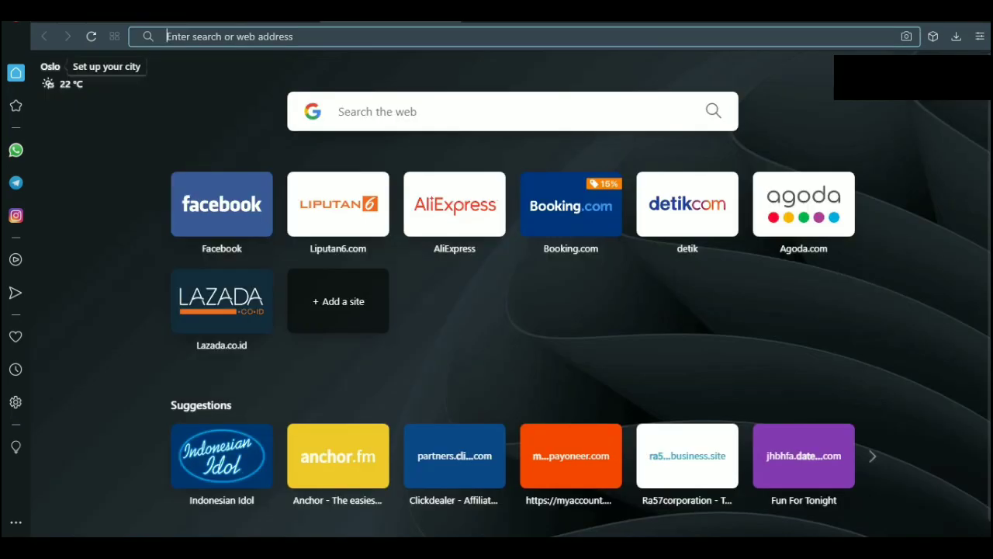
text(g)
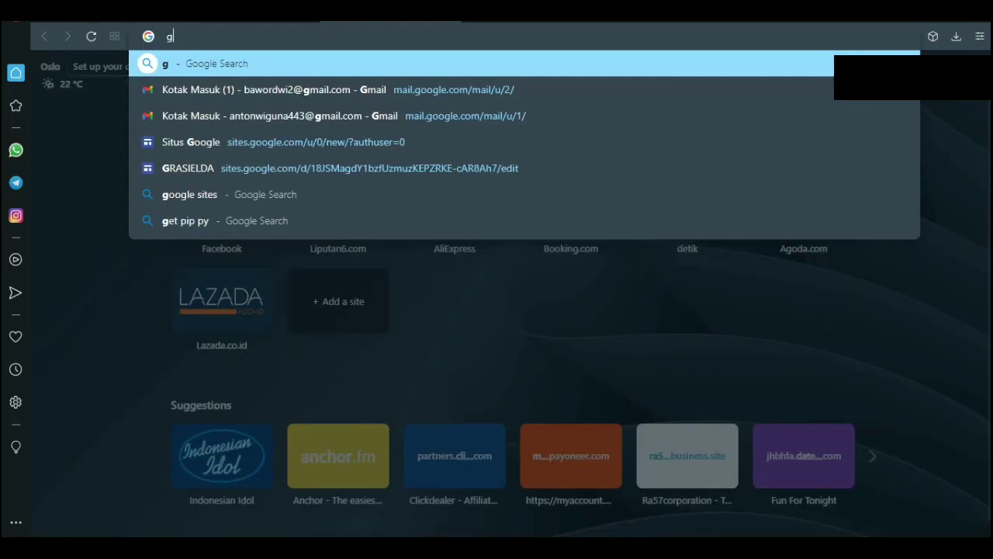
text(dm grou)
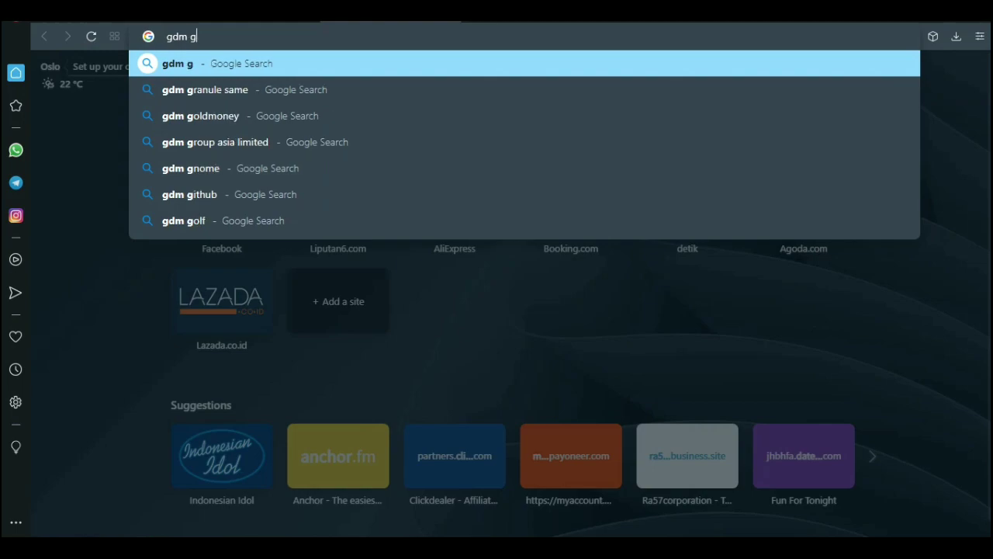
text(p)
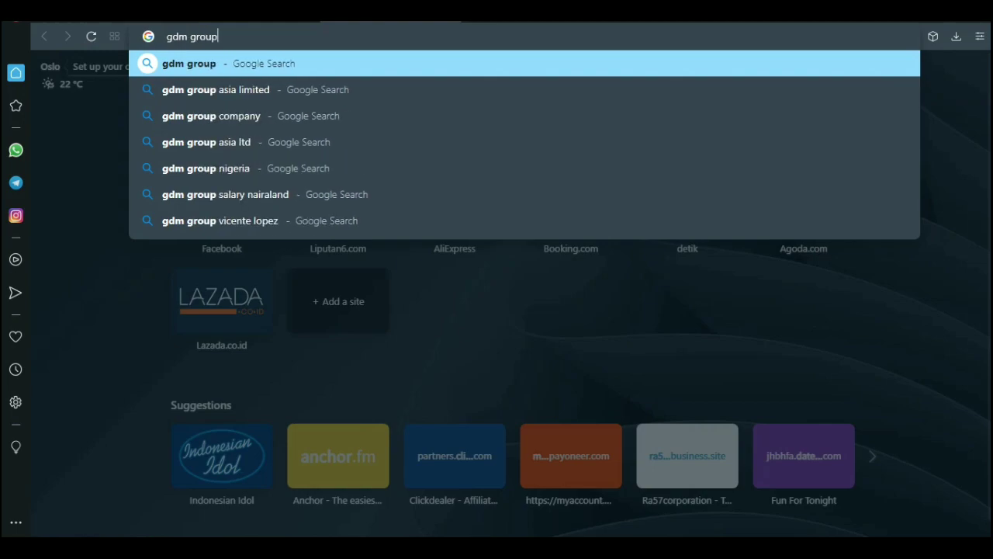
key(Return)
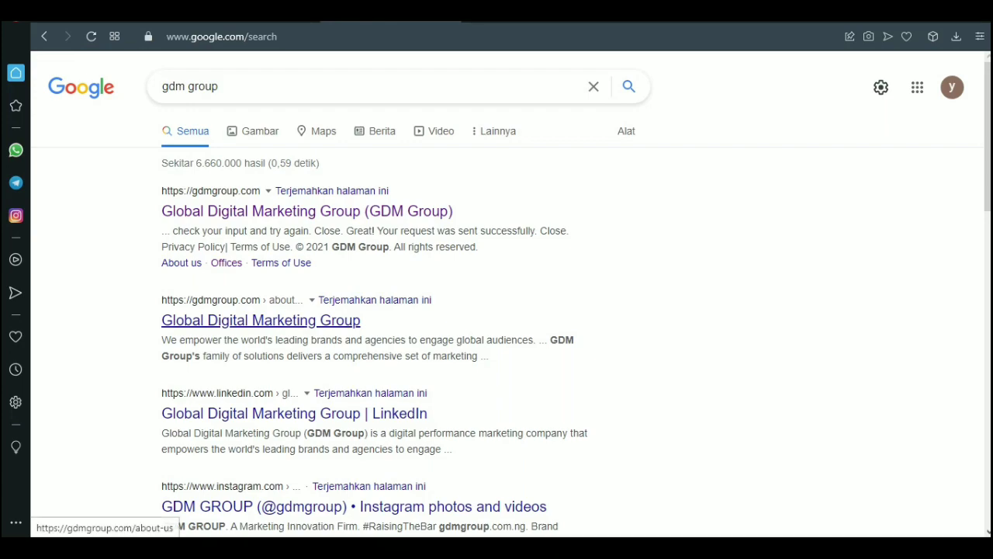
Open GDM Group's About us page from the search results and go on to its Our partners page
click(261, 320)
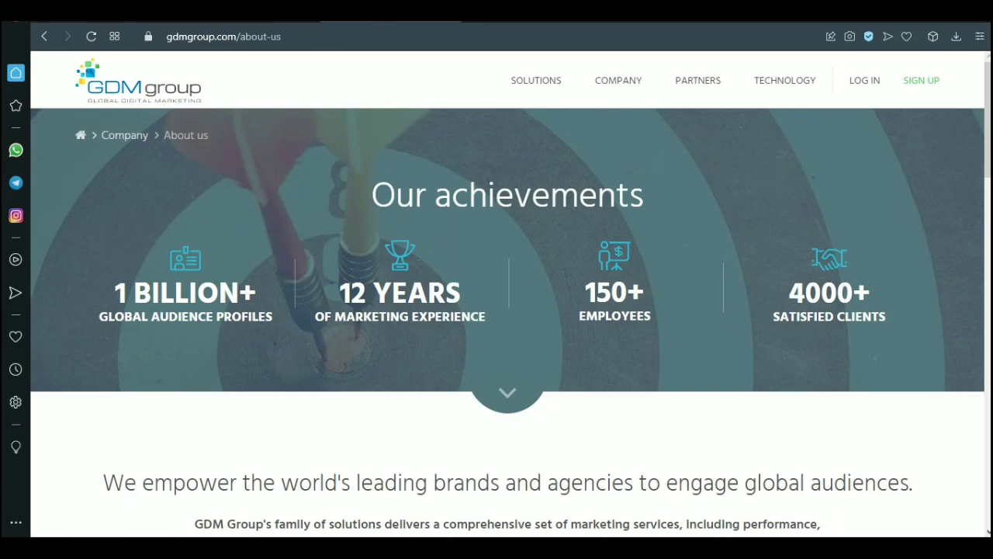
click(698, 80)
mouse_move(921, 80)
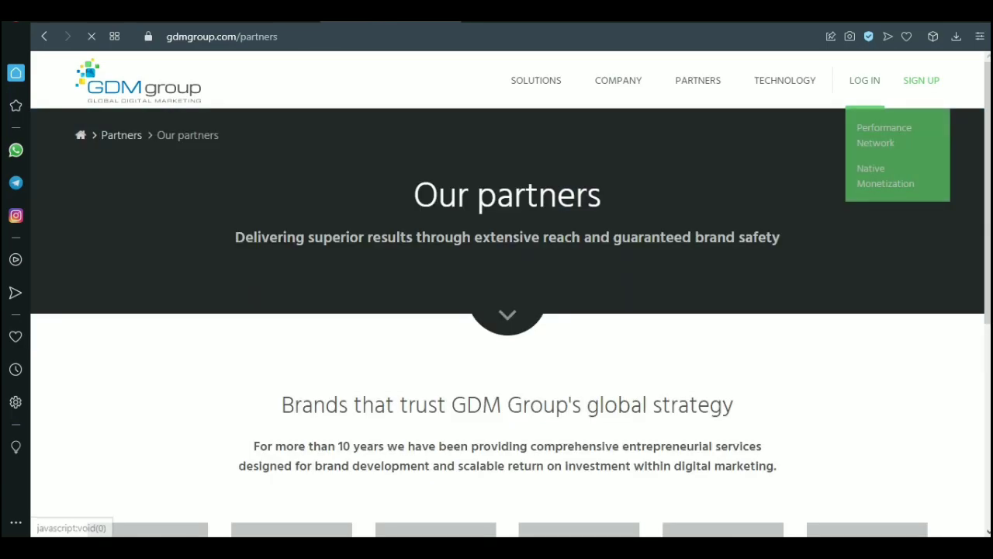